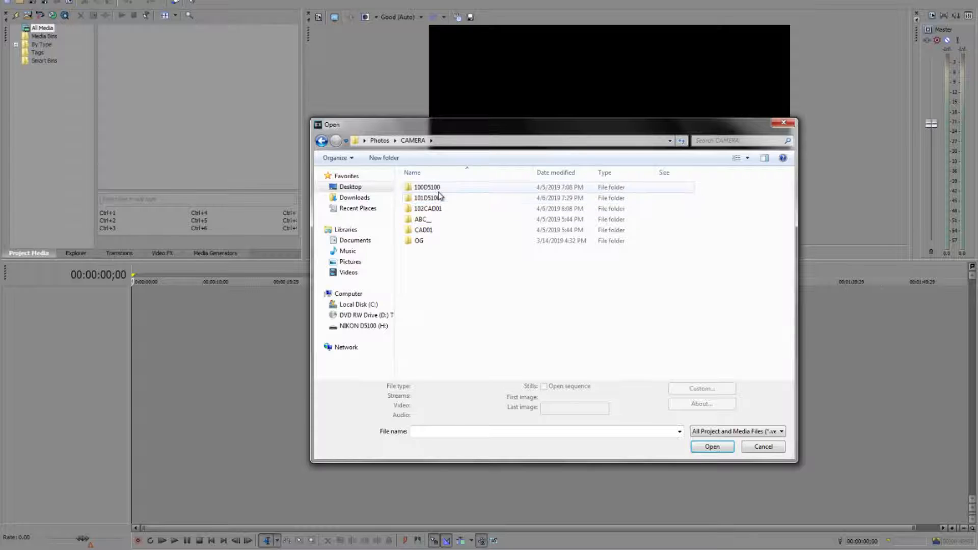
- Import the photos CSC_0265.JPG and CSC_0275.JPG and place the CSC_0265 clip directly after the CSC_0275 clip on the timeline
drag(400, 211, 502, 210)
key(Return)
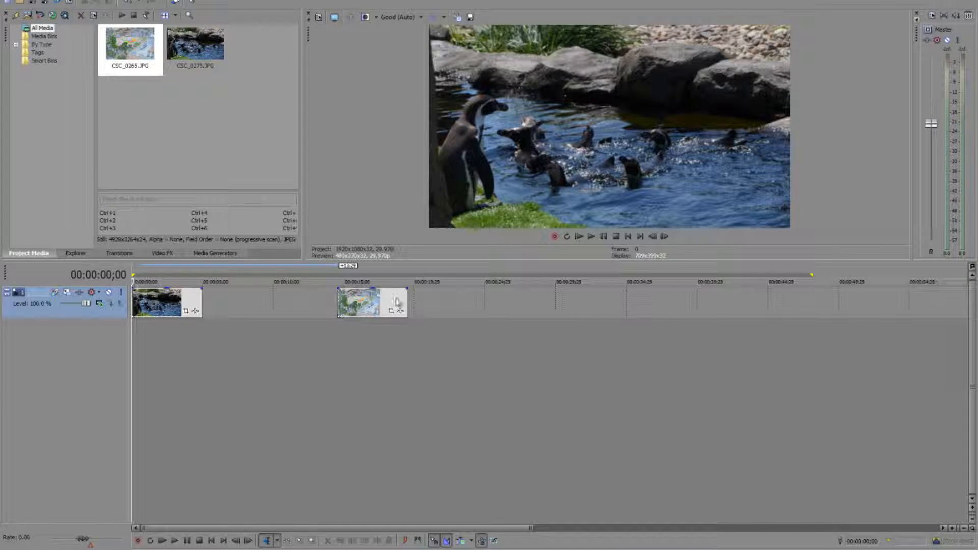
drag(363, 305, 205, 319)
scroll(187, 318, up, 5)
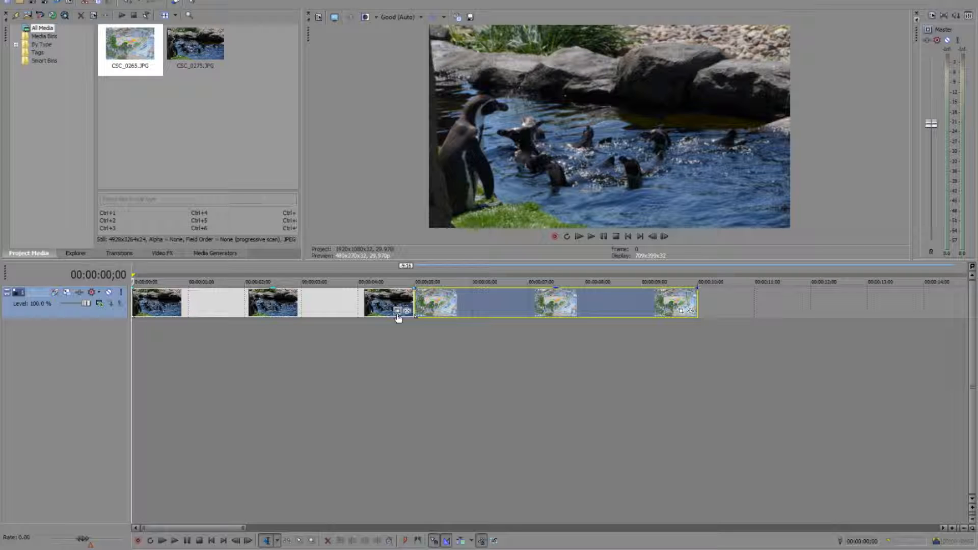
- Open Event Pan/Crop for the CSC_0275 clip, try a crop of about 2,852 × 907, and restore the full frame
click(398, 311)
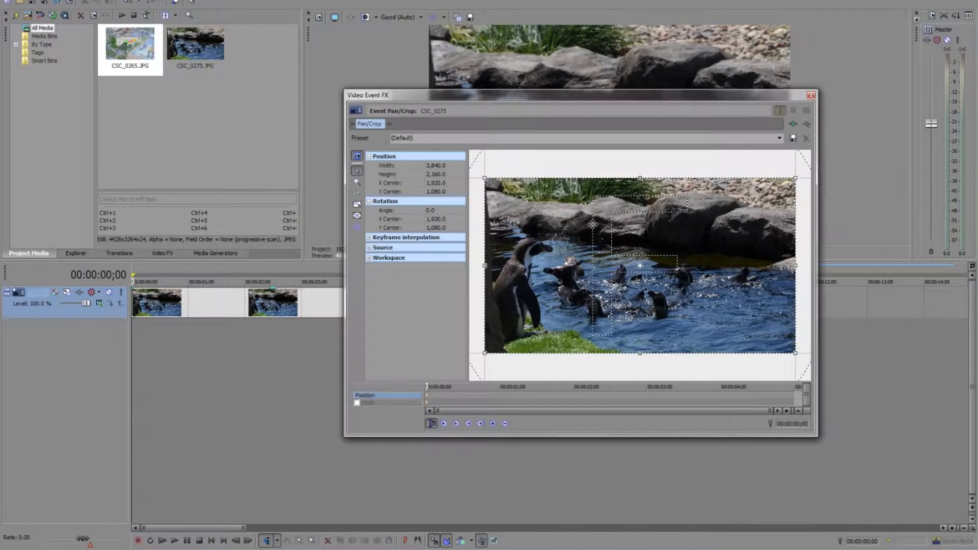
right_click(559, 220)
click(569, 234)
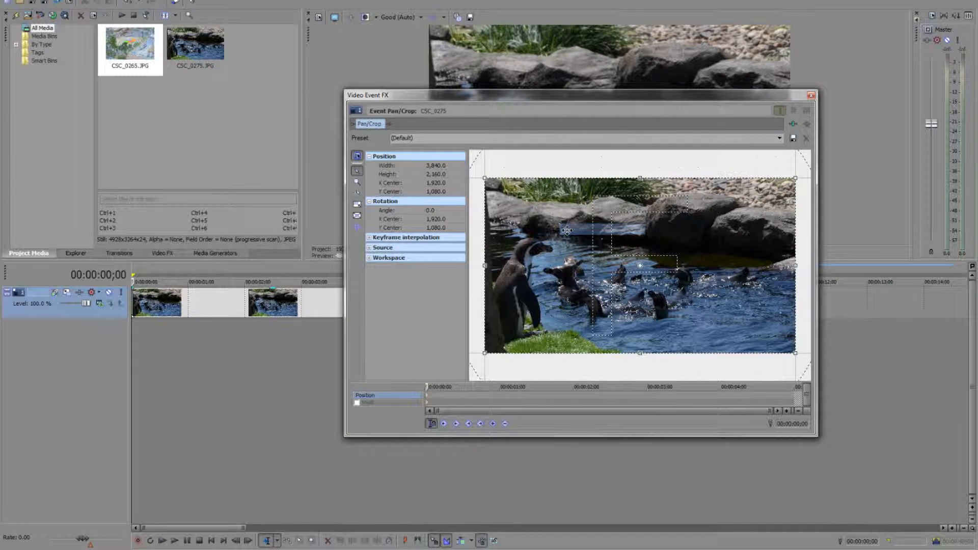
drag(484, 179, 565, 279)
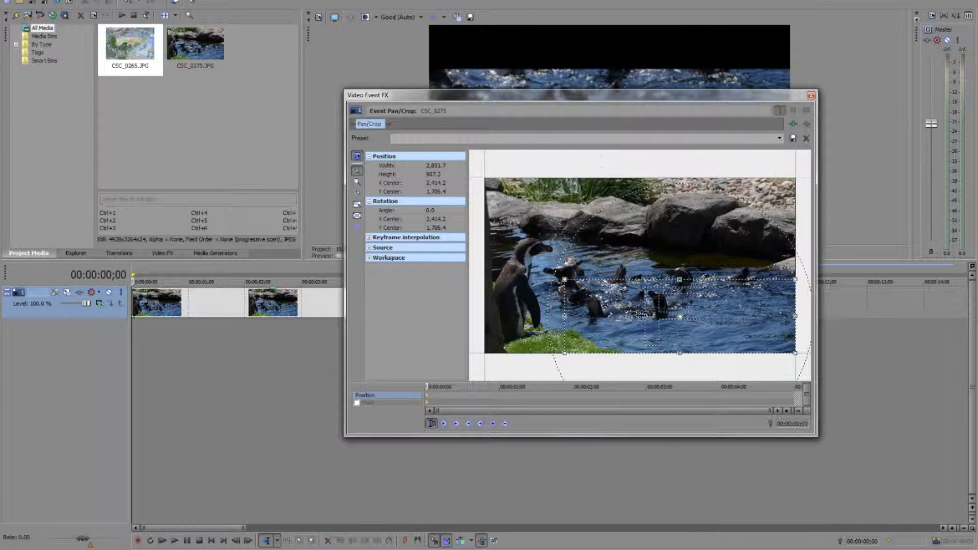
right_click(732, 313)
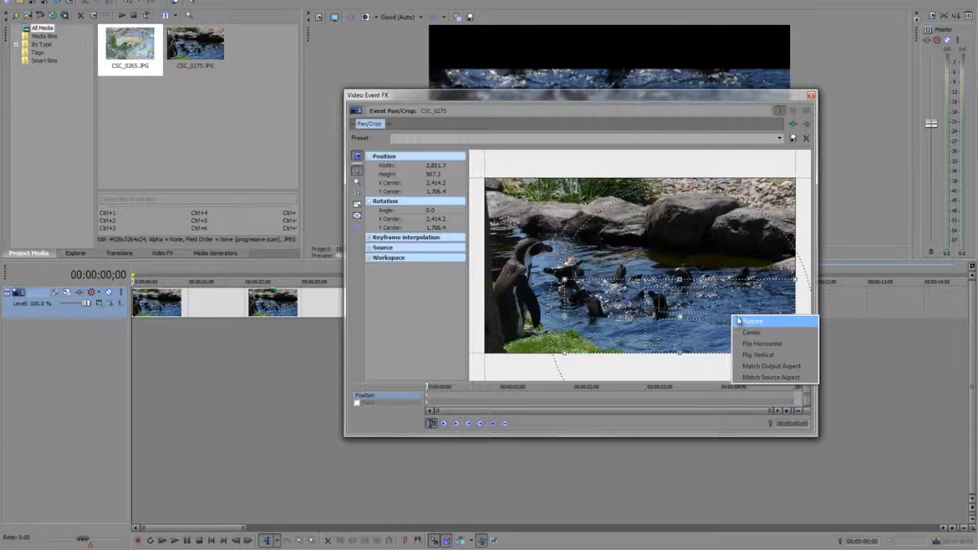
click(741, 321)
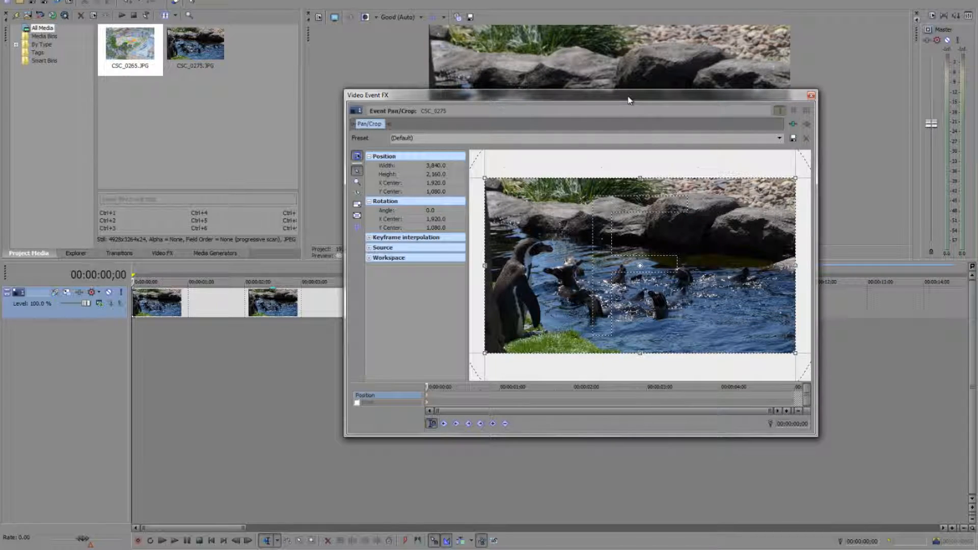
- Narrow the Event Pan/Crop window, try shifting the crop centre to about X 1,523, Y 1,237, and restore the crop
drag(634, 102, 403, 101)
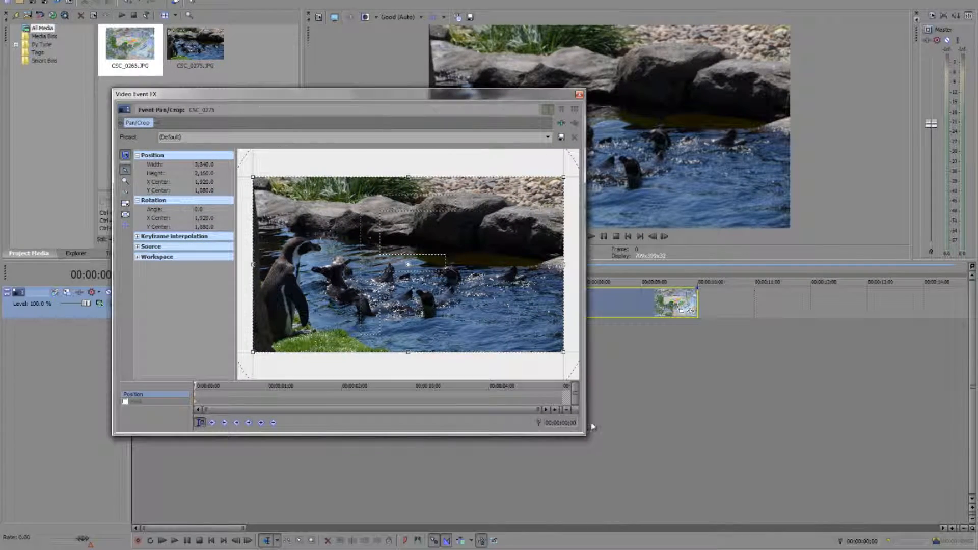
drag(586, 355, 452, 356)
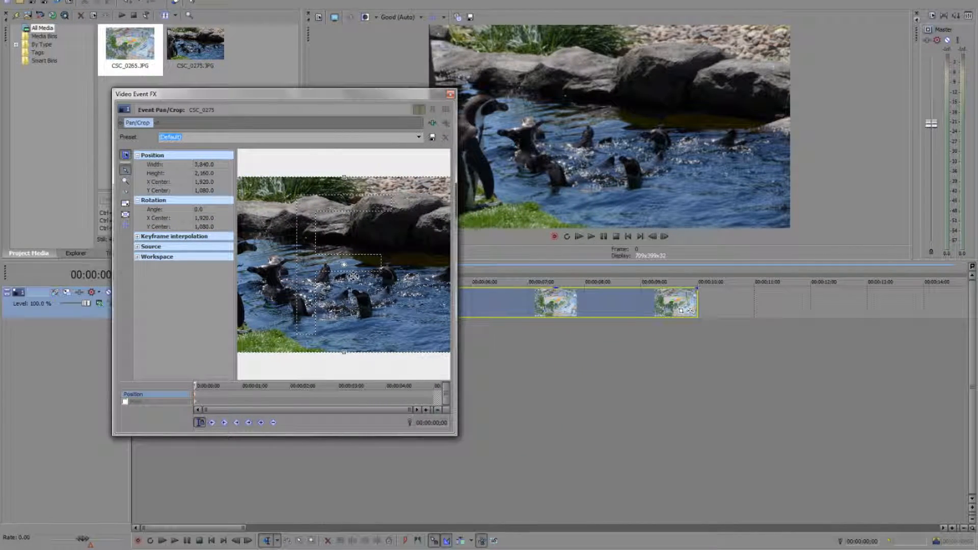
drag(360, 258, 327, 271)
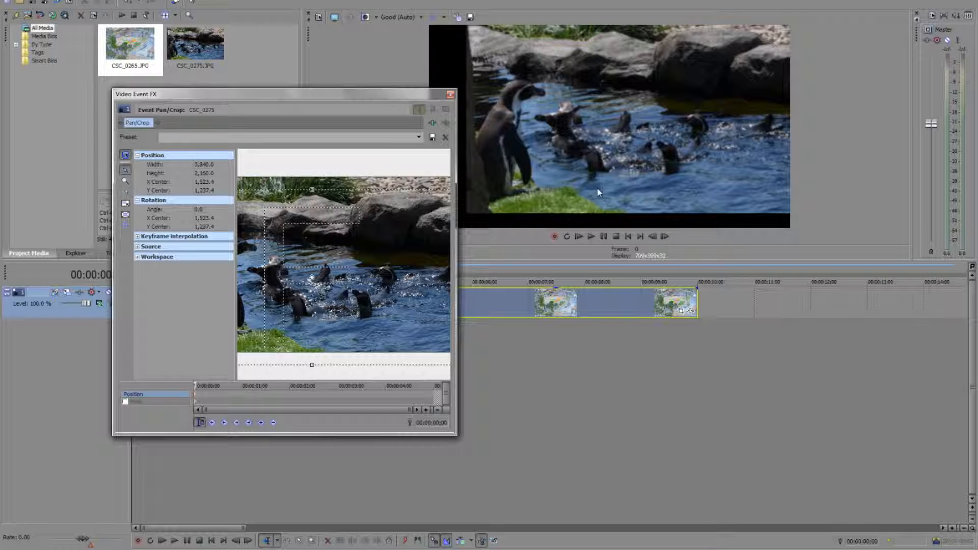
right_click(392, 240)
click(410, 253)
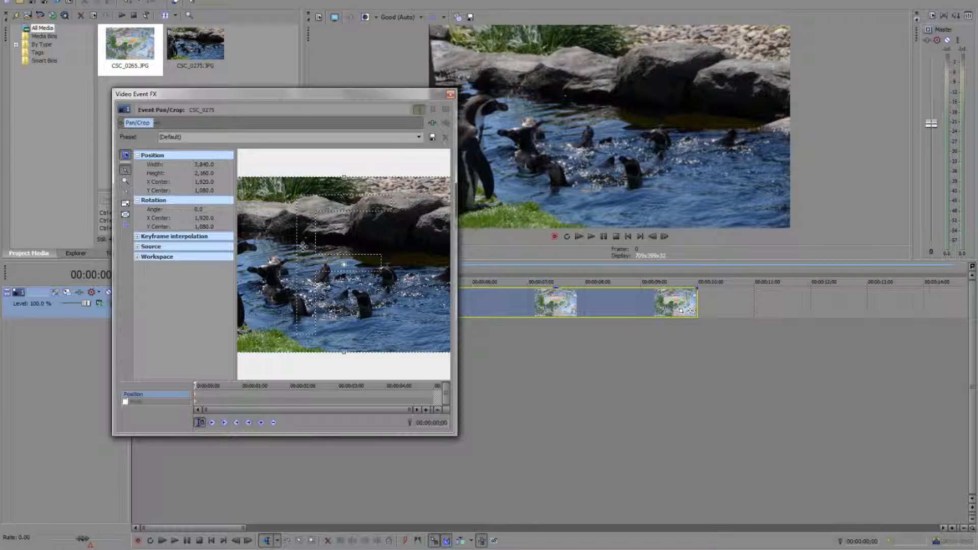
right_click(303, 247)
click(372, 209)
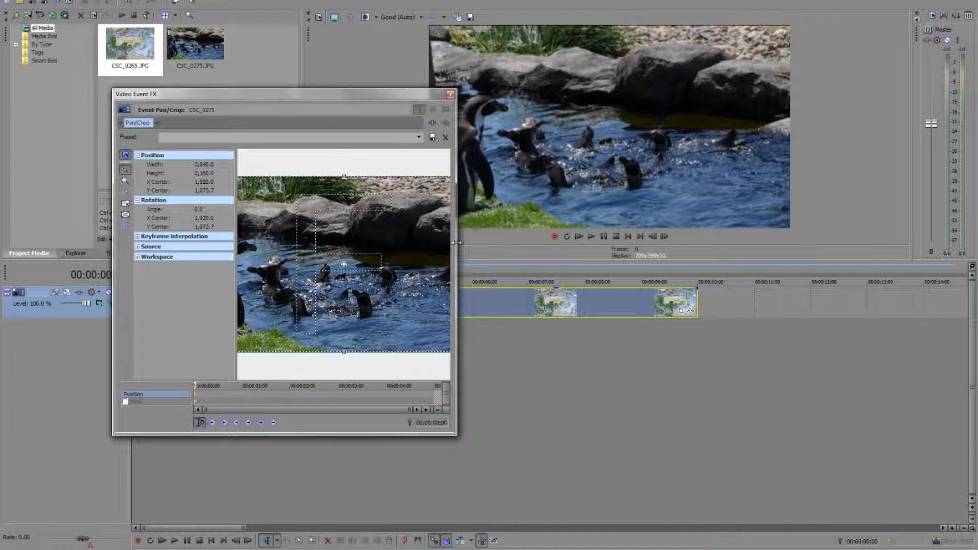
- Widen the Event Pan/Crop window, try a centred crop of about 1,819 × 1,102, and restore the full frame
drag(453, 243, 892, 245)
drag(401, 182, 566, 266)
right_click(610, 305)
click(627, 321)
drag(619, 96, 616, 104)
right_click(537, 288)
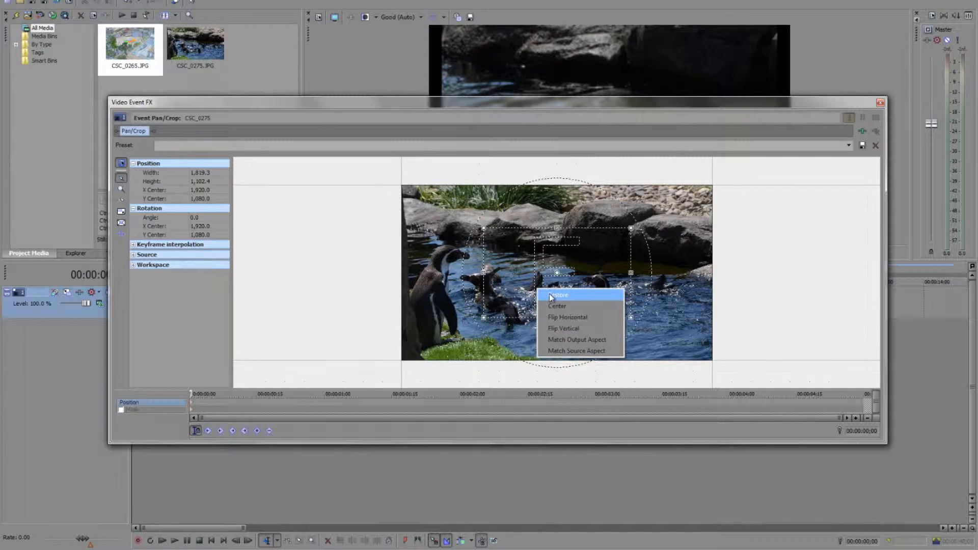
click(551, 296)
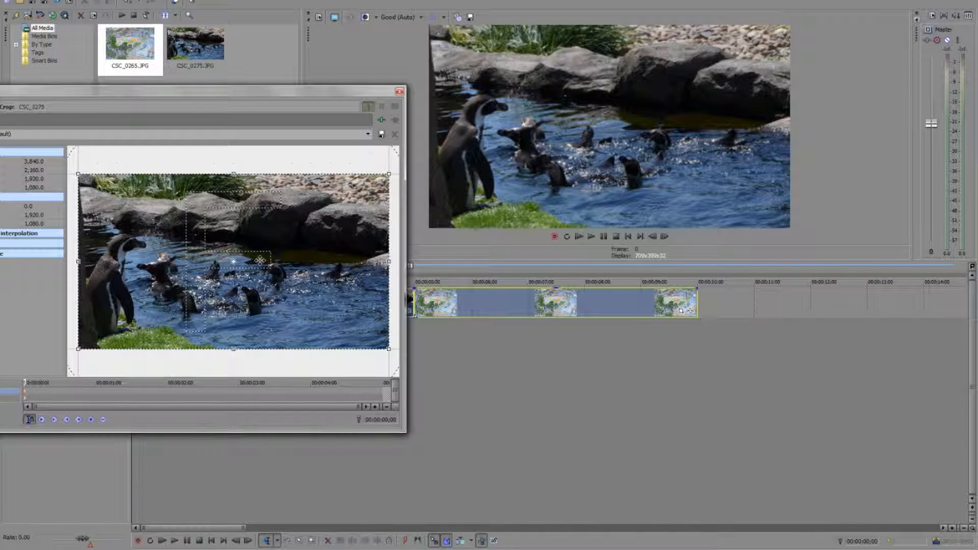
- Flip the penguin photo horizontally and vertically in Event Pan/Crop
right_click(261, 260)
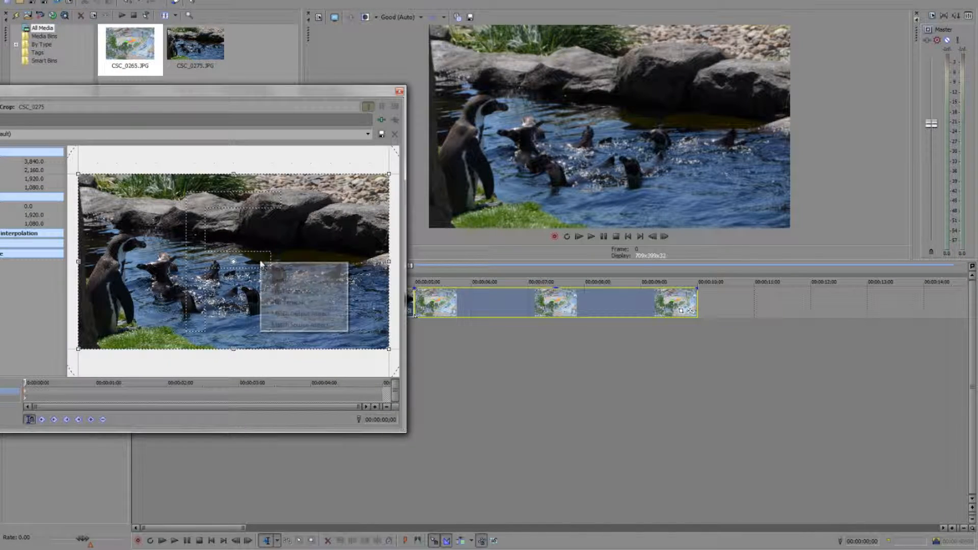
click(285, 289)
right_click(268, 258)
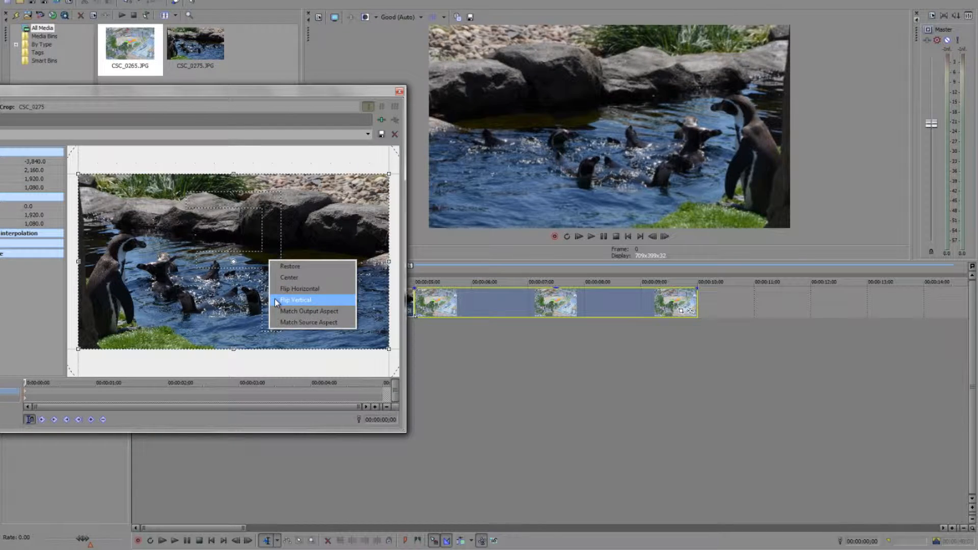
click(274, 298)
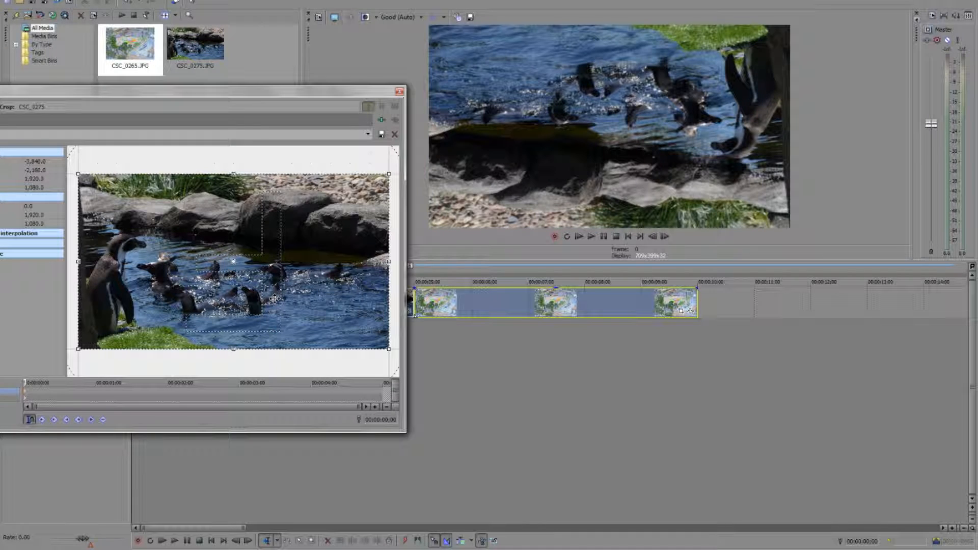
- Try Match Source Aspect on the flipped photo, restore the original framing, and close Event Pan/Crop
right_click(274, 268)
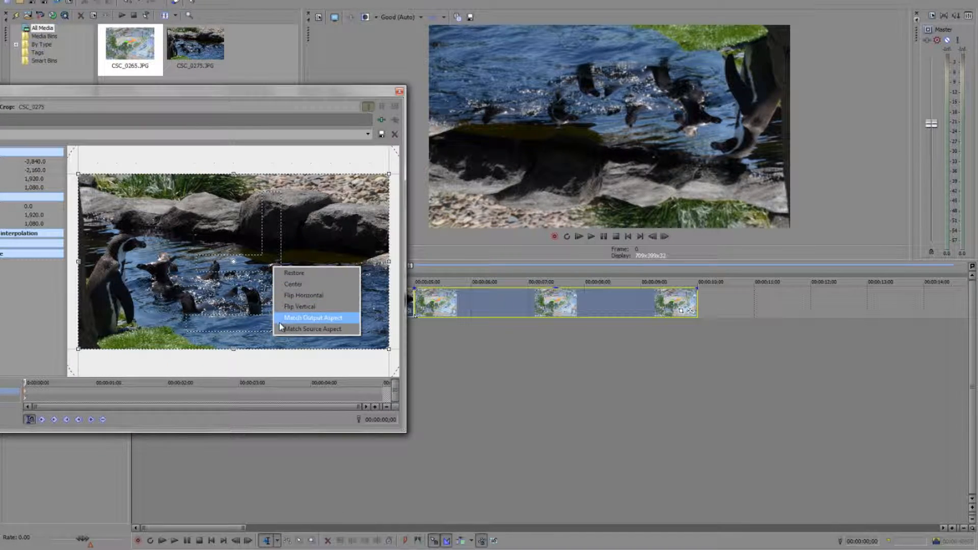
click(279, 327)
right_click(274, 269)
click(285, 276)
right_click(280, 271)
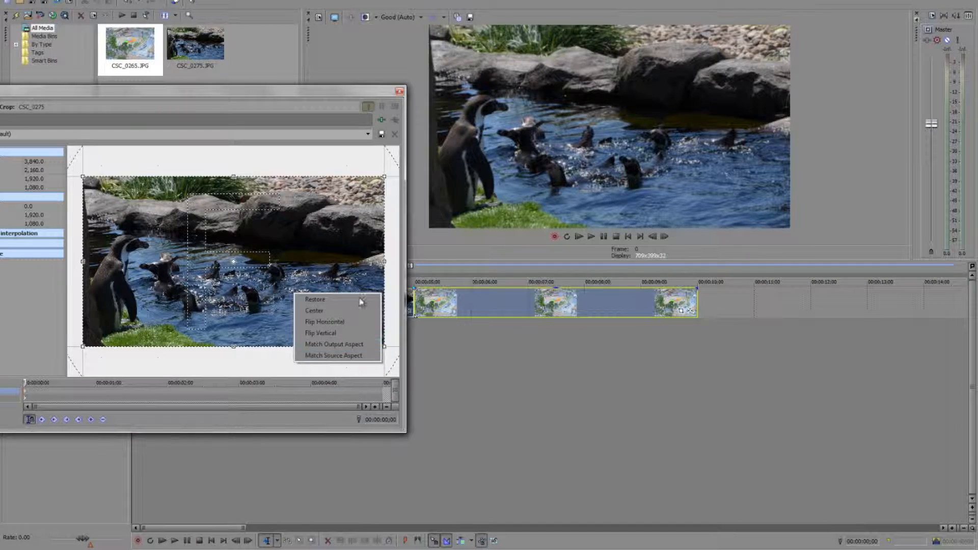
click(400, 91)
- Set the project's video template to 4K 16:9 24p (4096x2304, 23.976 fps)
click(317, 19)
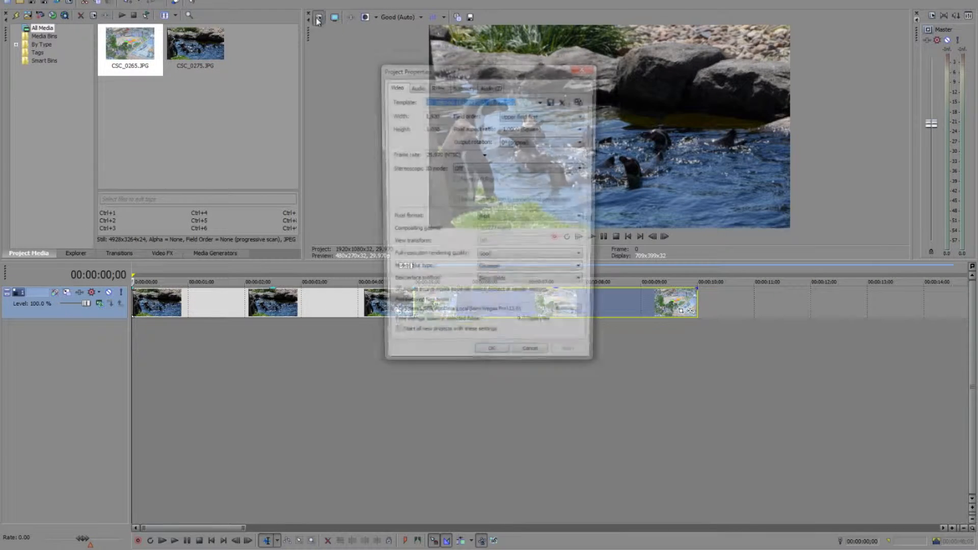
click(492, 100)
scroll(493, 122, up, 1)
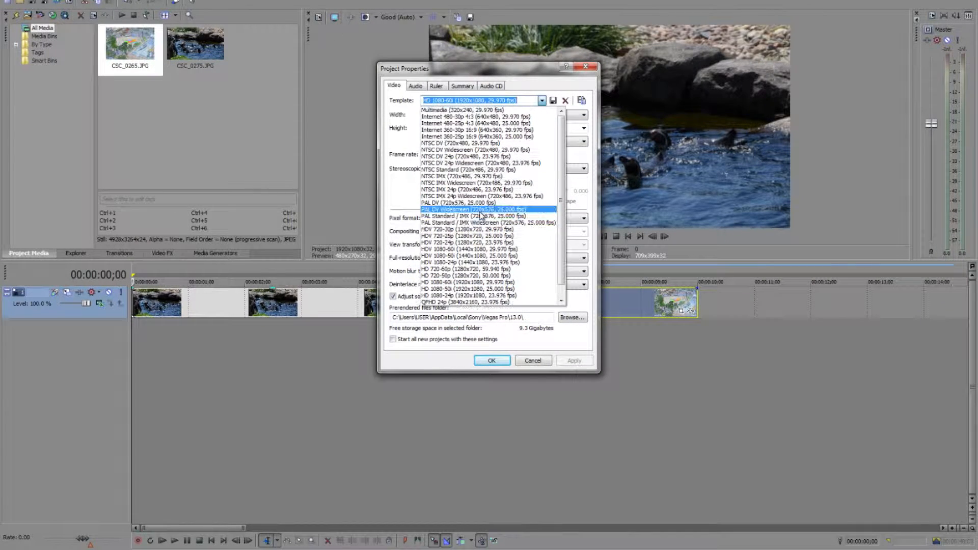
scroll(460, 283, down, 1)
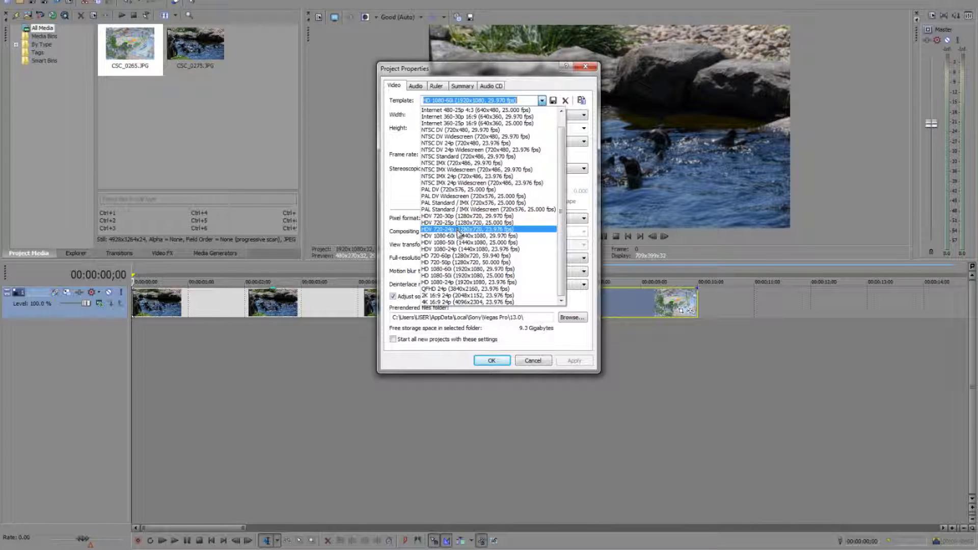
click(468, 302)
click(571, 362)
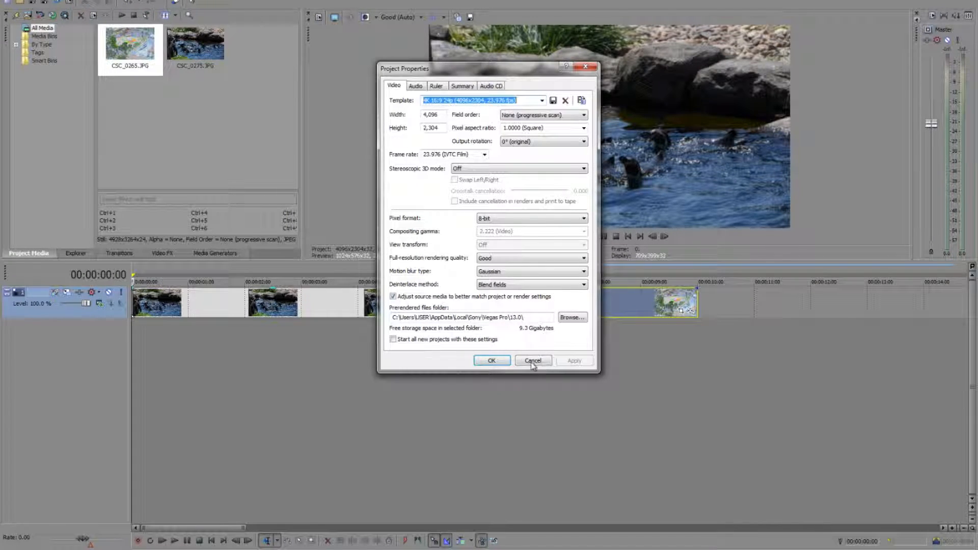
click(490, 361)
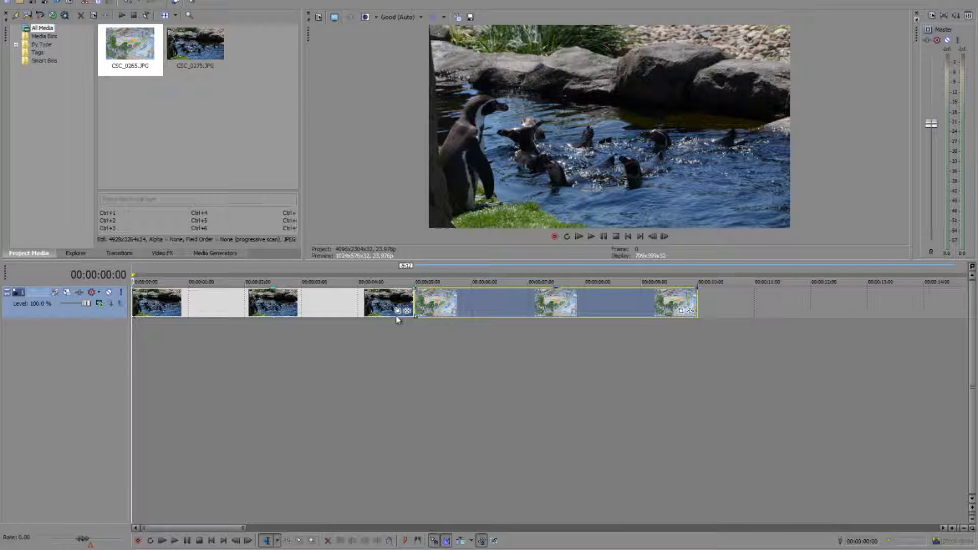
- Open Event Pan/Crop for the CSC_0275 clip and match the crop area to the output aspect
click(398, 312)
right_click(166, 318)
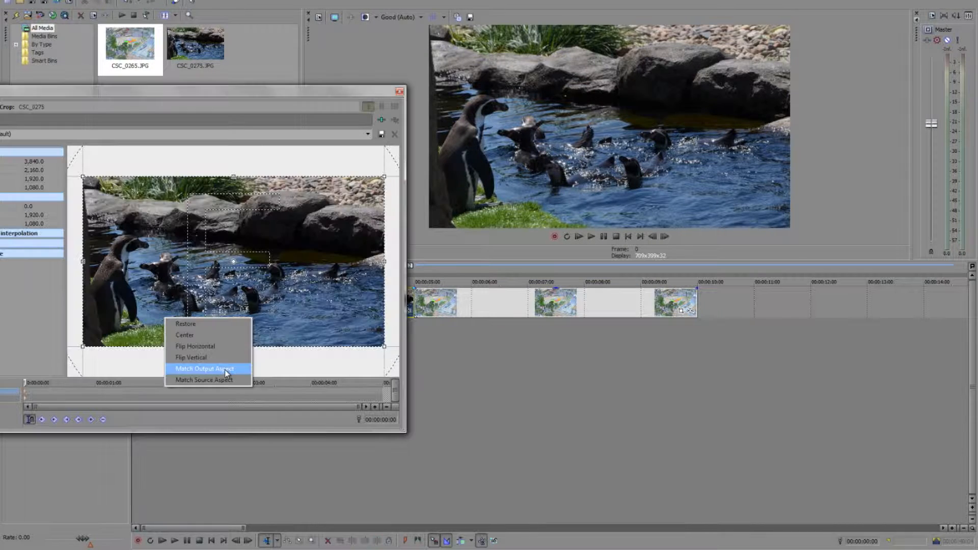
click(225, 369)
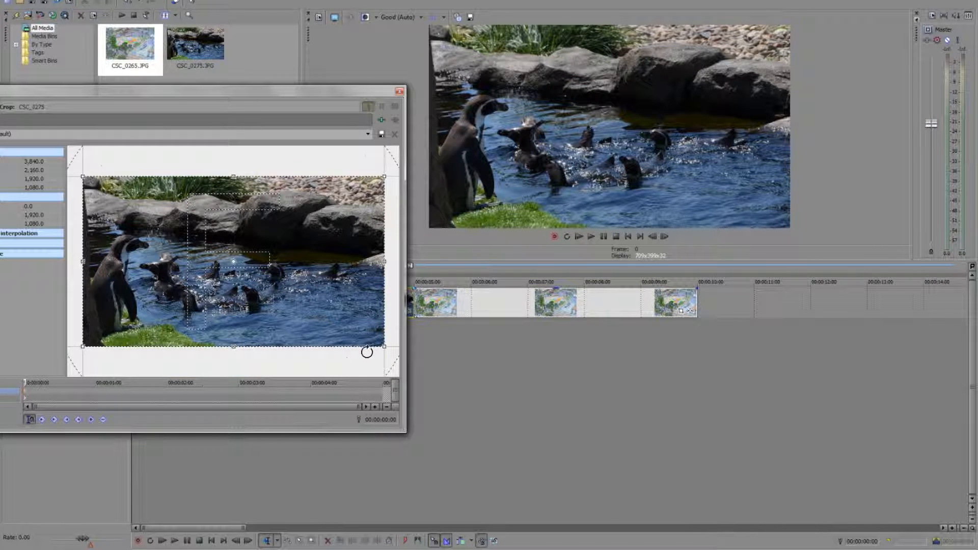
- Crop to about 2,124 × 1,195 around the swimming penguins, centred near X 1,775, Y 1,155, and apply Match Output Aspect
drag(385, 347, 250, 271)
drag(242, 237, 297, 279)
right_click(283, 279)
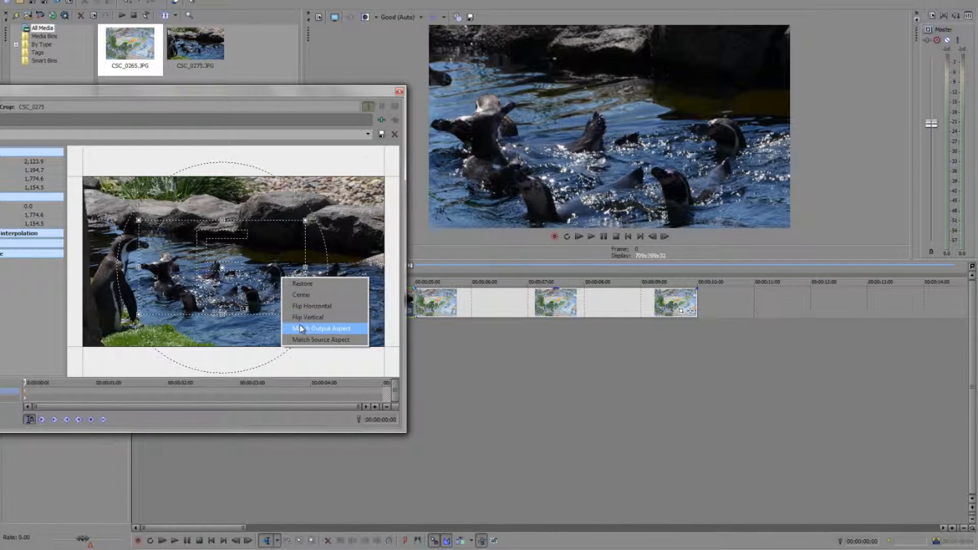
click(299, 325)
- Lower the crop area's upper edge to a height of about 638 and match it to the output aspect
drag(232, 220, 231, 264)
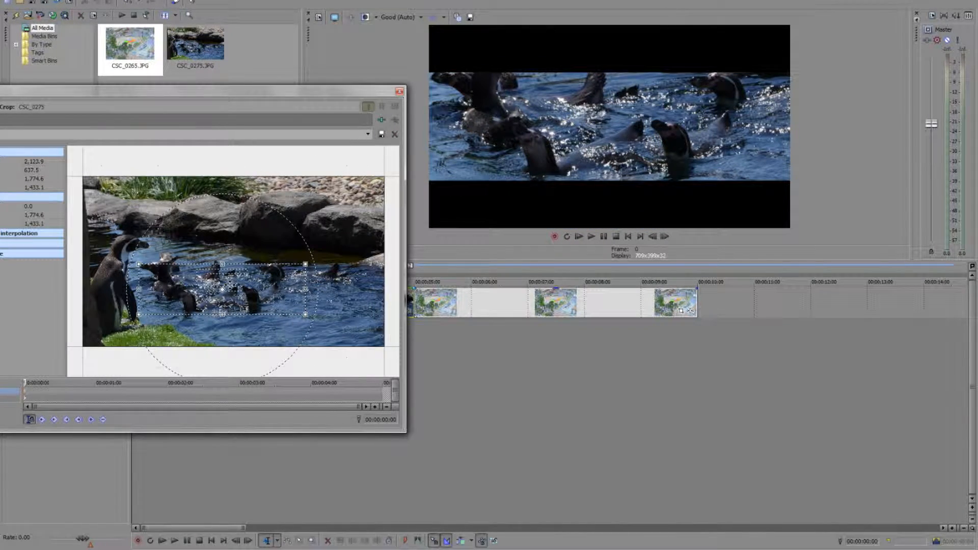
right_click(232, 288)
click(260, 339)
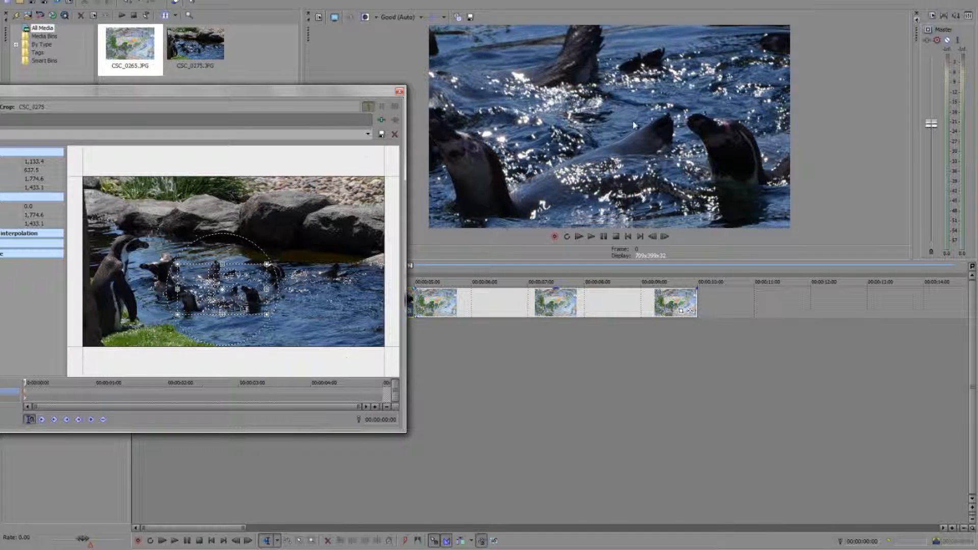
- Play a short preview of the cropped penguin clip
click(591, 236)
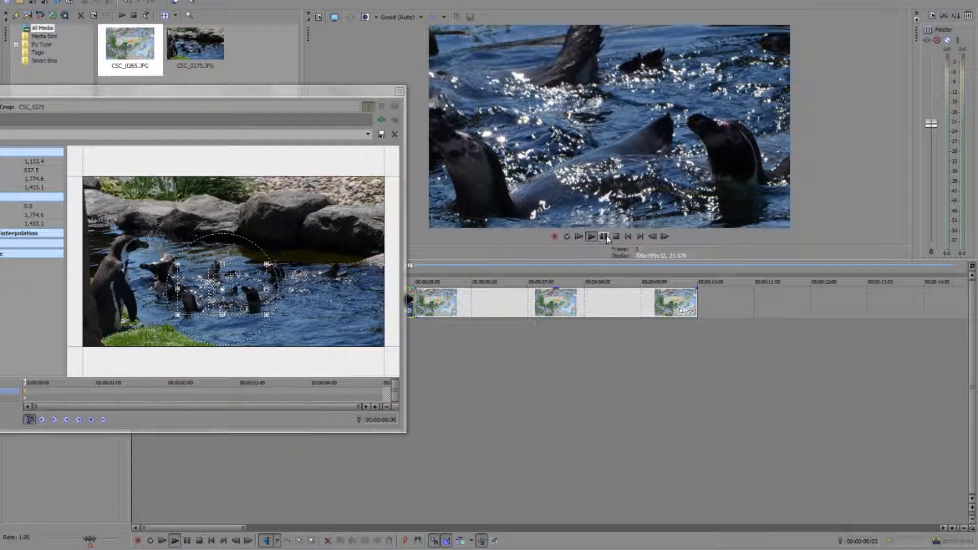
right_click(208, 290)
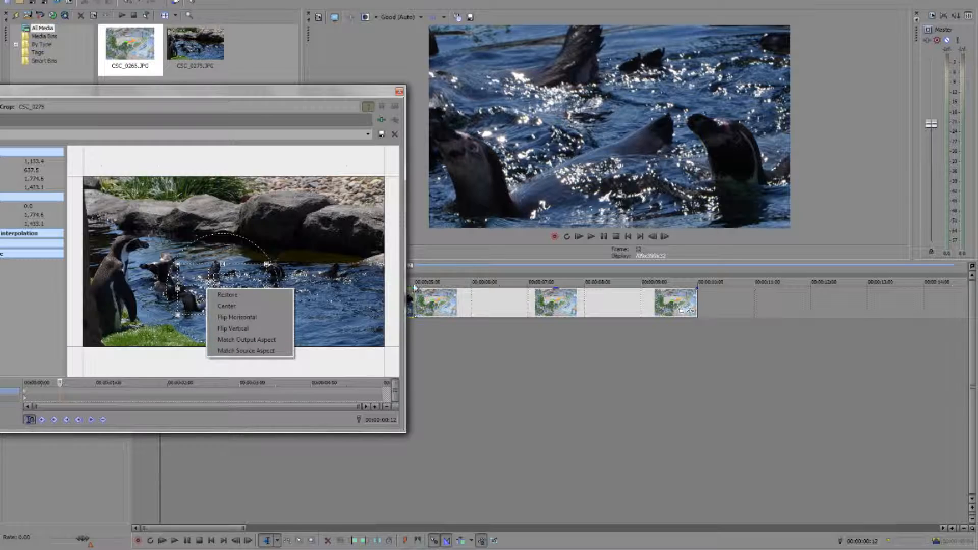
click(599, 153)
- Move the Event Pan/Crop window clear of the video preview and match the crop area to the source aspect
drag(344, 93, 374, 146)
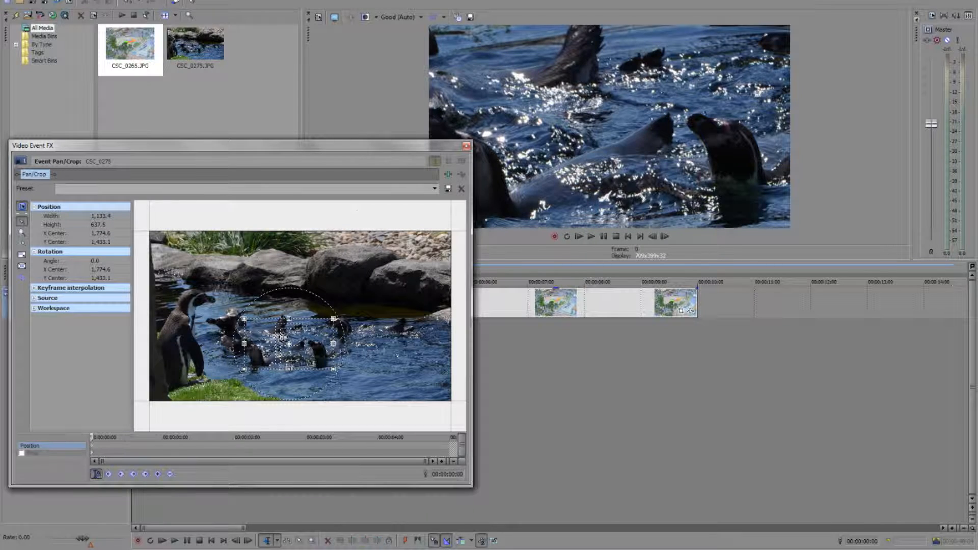
right_click(284, 340)
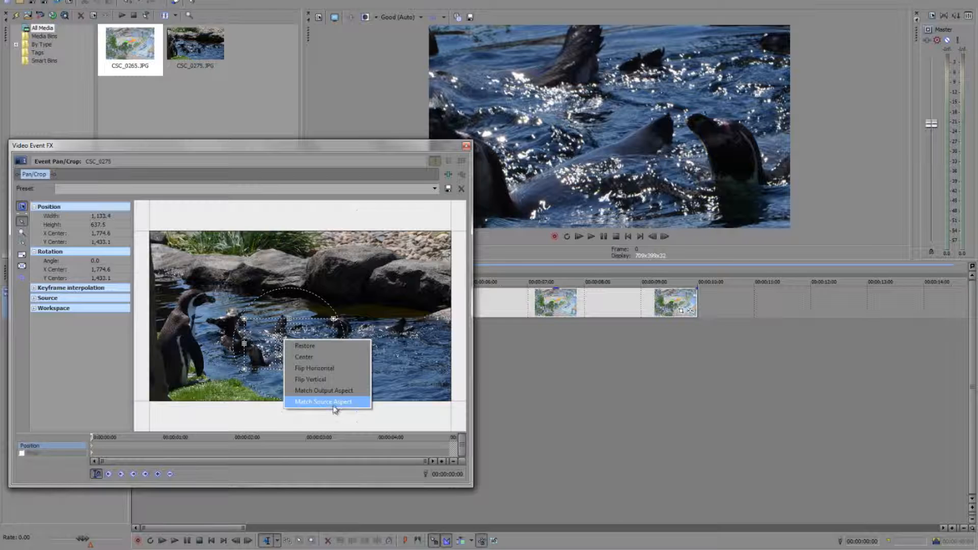
click(334, 406)
- Reshape the crop area to about 453 wide by 858 high and apply Match Output Aspect
drag(332, 369, 280, 385)
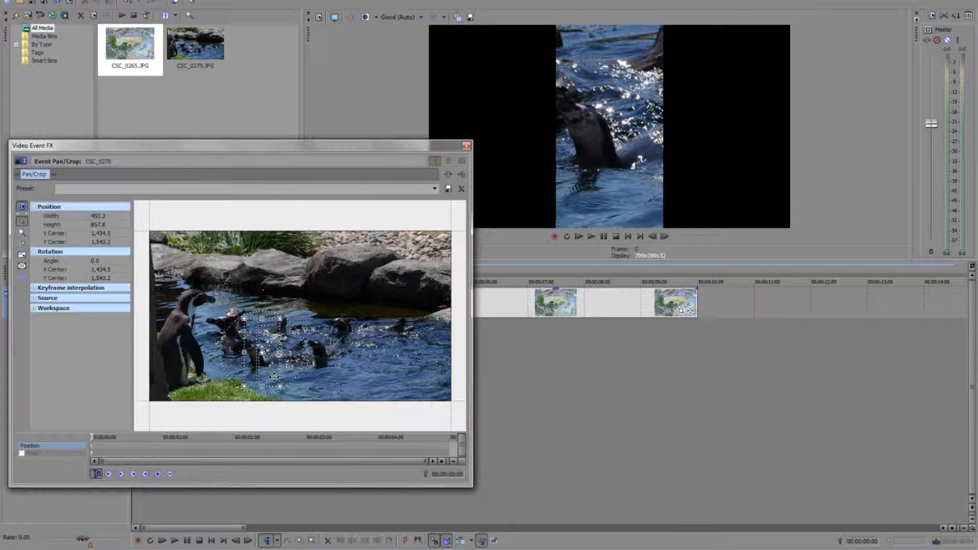
right_click(280, 384)
click(326, 442)
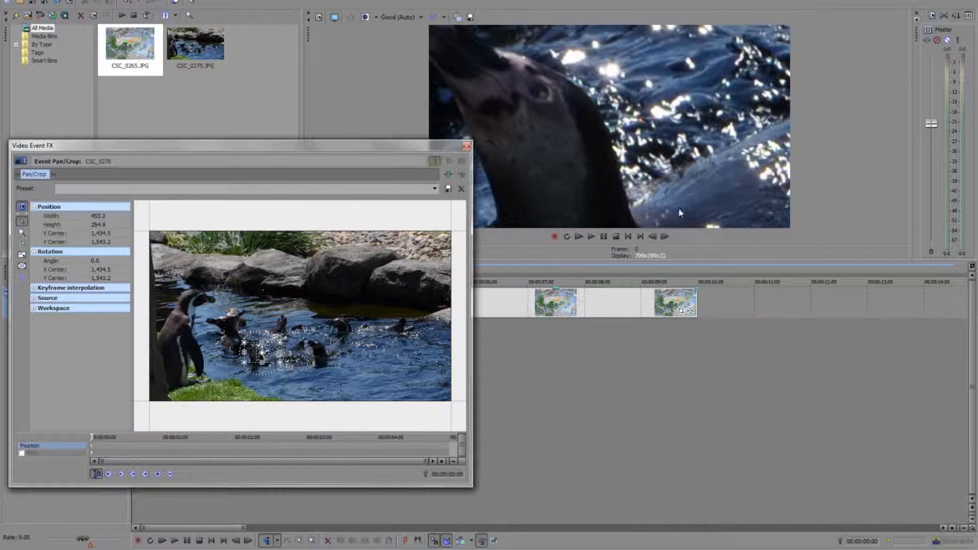
- Restore the full-frame crop and reduce it to about 1,410 wide by 793 high around the swimming penguins
right_click(273, 353)
click(306, 362)
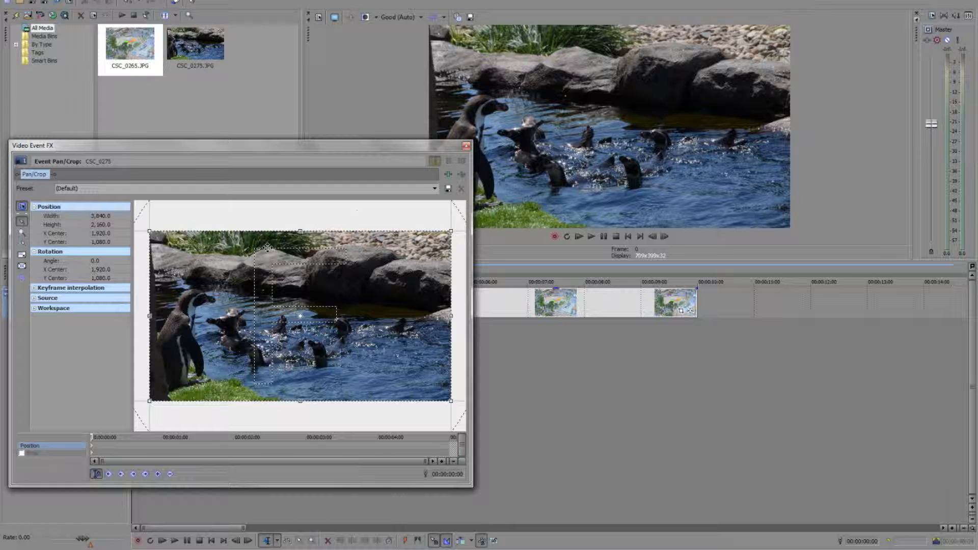
drag(148, 232, 338, 339)
drag(369, 369, 278, 329)
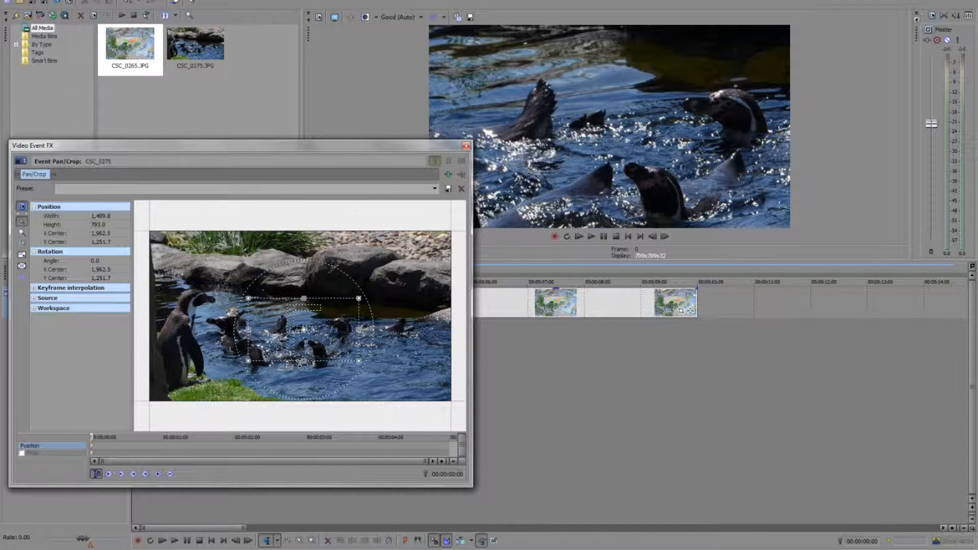
- Restore the crop area to the full frame and move the Event Pan/Crop window off the track header
right_click(271, 315)
click(285, 324)
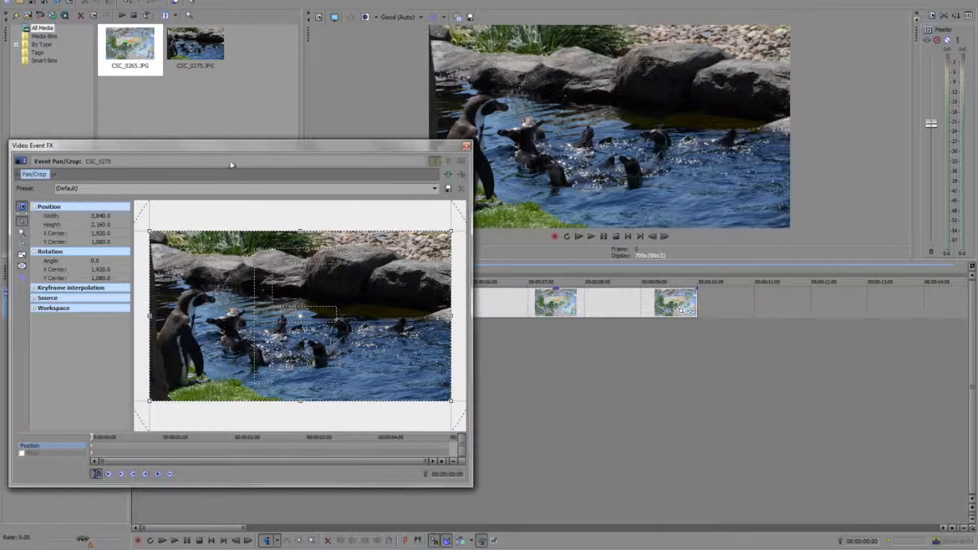
drag(229, 148, 398, 148)
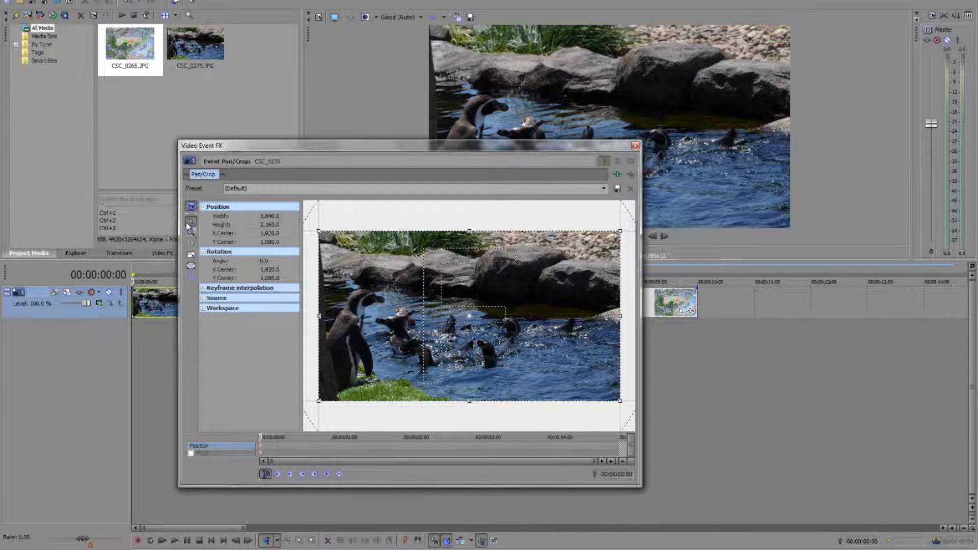
- Shift the crop area to about X center 2,140, Y center 1,145, and restore it
drag(438, 315, 443, 283)
right_click(456, 275)
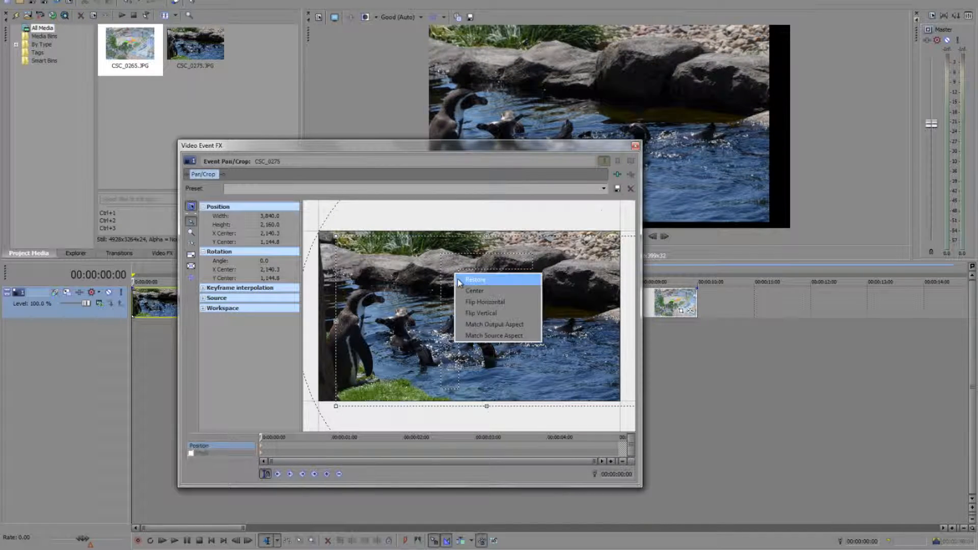
click(460, 281)
- Zoom the crop workspace in and out with the Zoom Edit tool
click(191, 233)
click(436, 307)
right_click(436, 308)
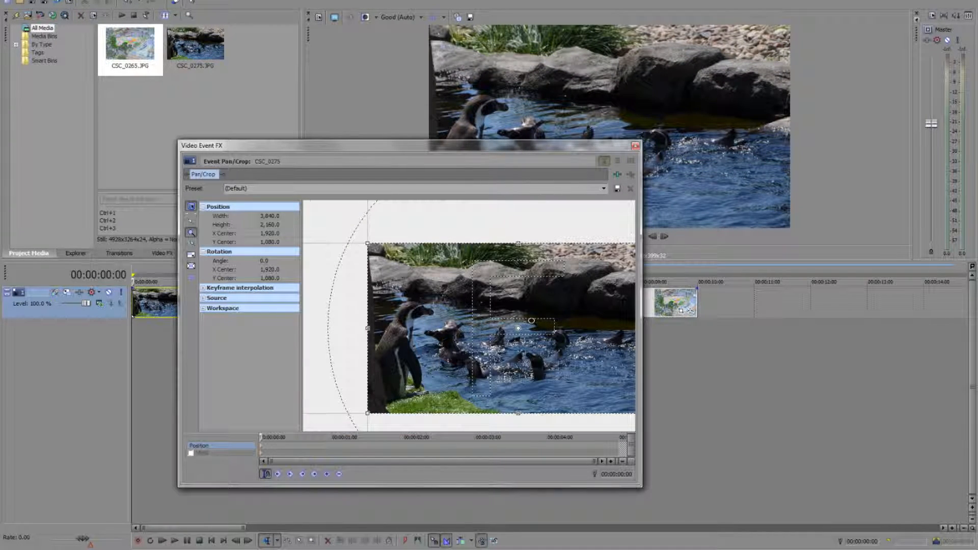
click(553, 321)
right_click(551, 322)
- Turn on snapping and slide the crop area along the grid to an X center of 2,400
click(191, 245)
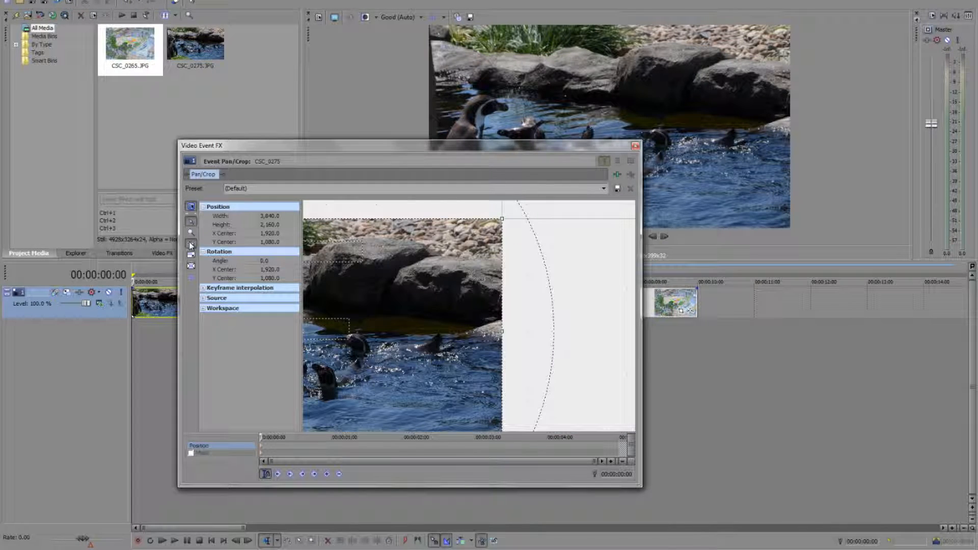
drag(350, 296, 395, 297)
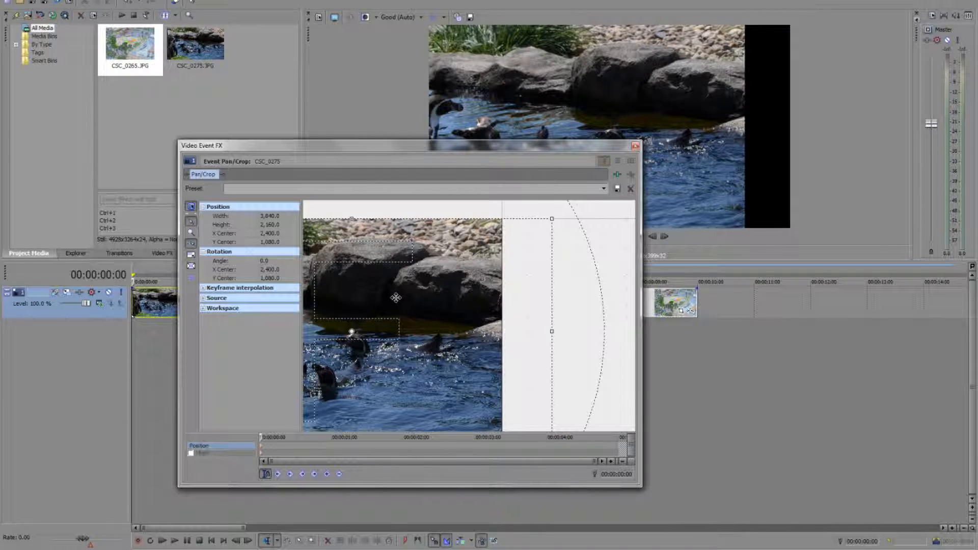
drag(375, 272, 396, 284)
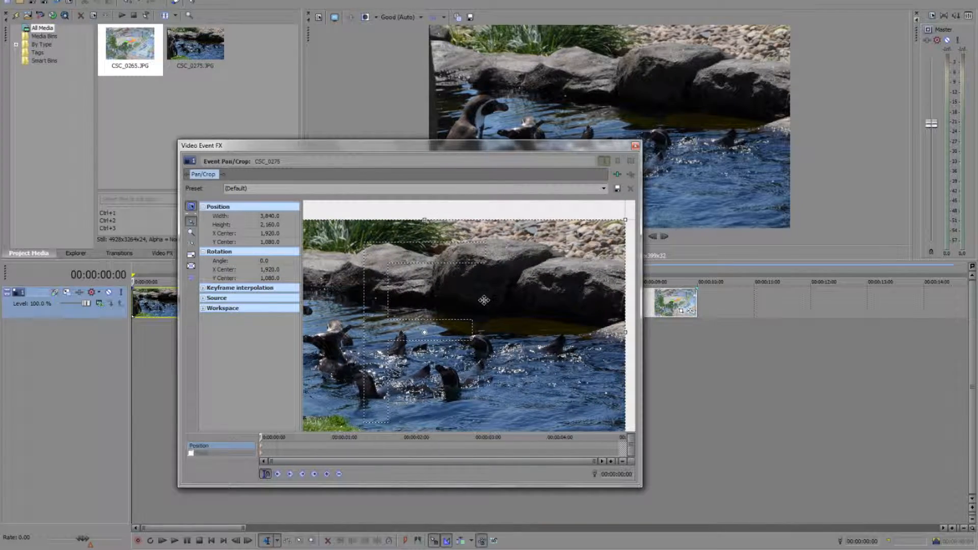
- Shrink the crop area with its aspect ratio locked to about 3,107 wide and restore the full frame
scroll(495, 315, down, 5)
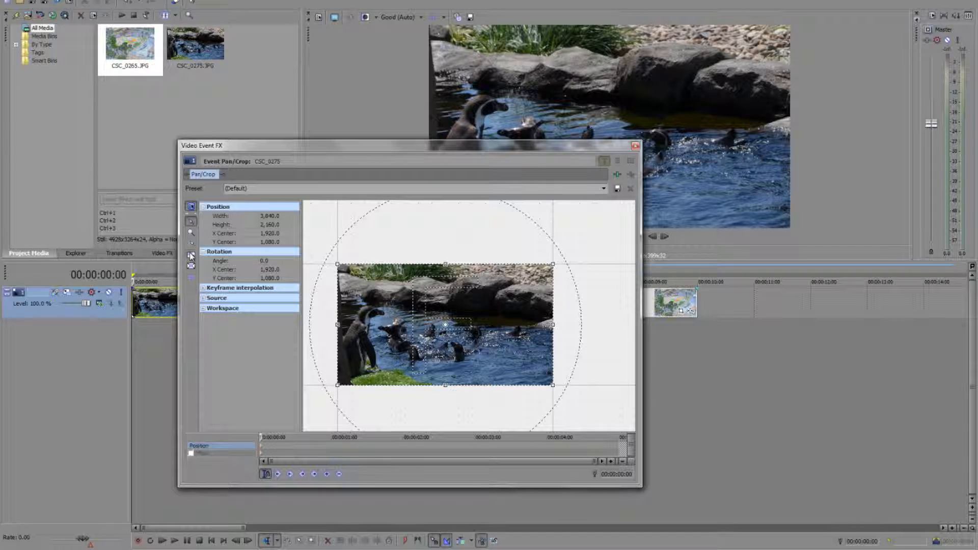
drag(553, 265, 490, 287)
right_click(502, 311)
click(525, 318)
drag(480, 319, 513, 267)
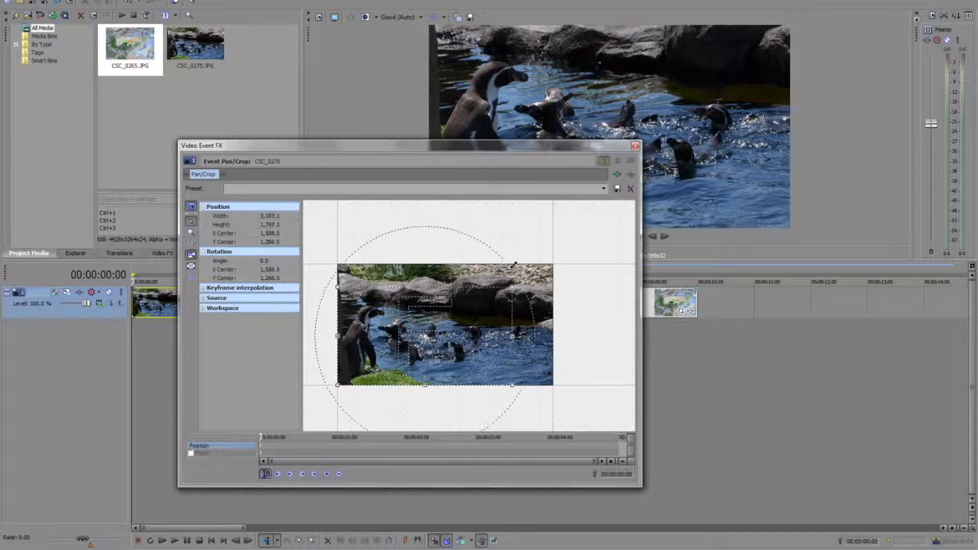
right_click(484, 329)
click(502, 336)
- Turn off the aspect ratio lock and resize the crop area about its center to about 1,388 wide by 852 high
click(191, 255)
drag(553, 264, 492, 300)
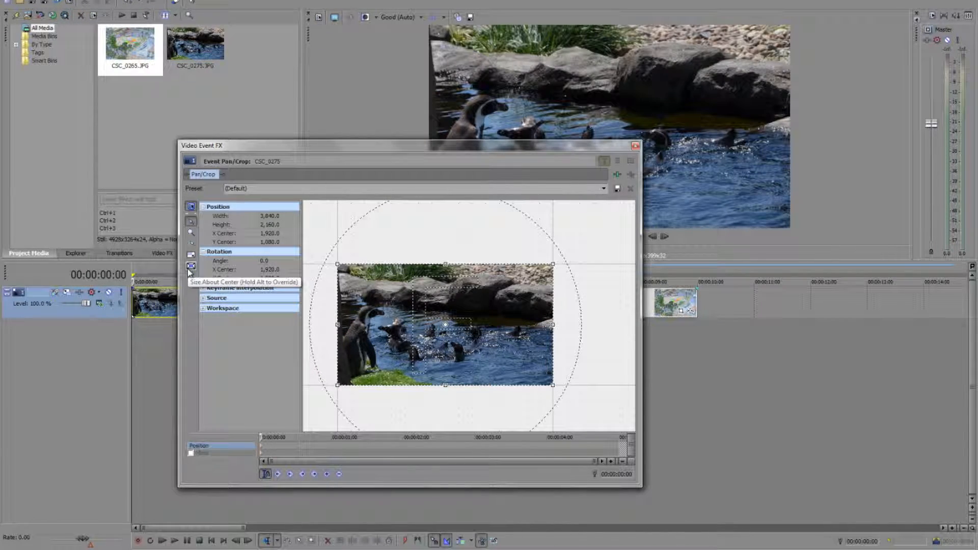
drag(553, 266, 484, 302)
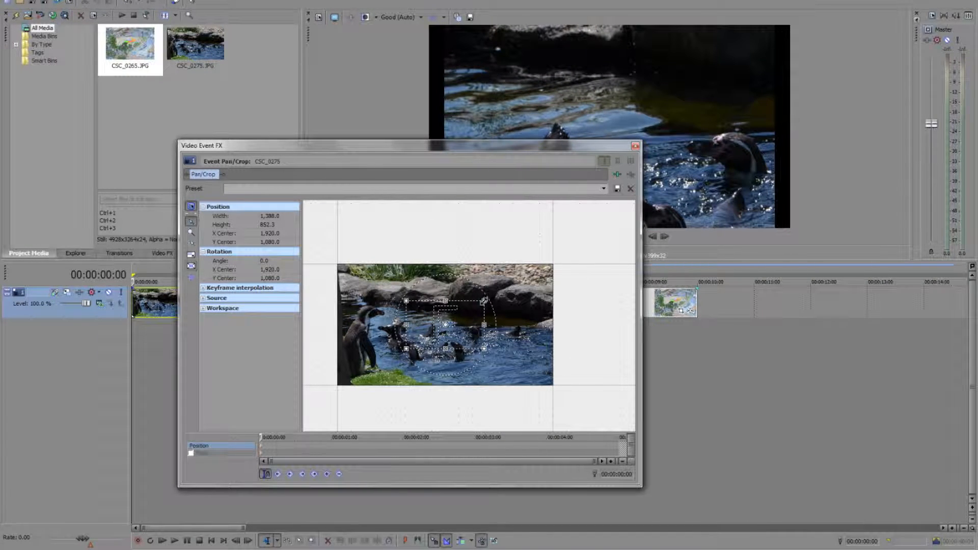
- Resize the crop area to about 2,221 wide by 1,296 high around the standing and swimming penguins
drag(469, 308, 529, 268)
scroll(439, 340, up, 3)
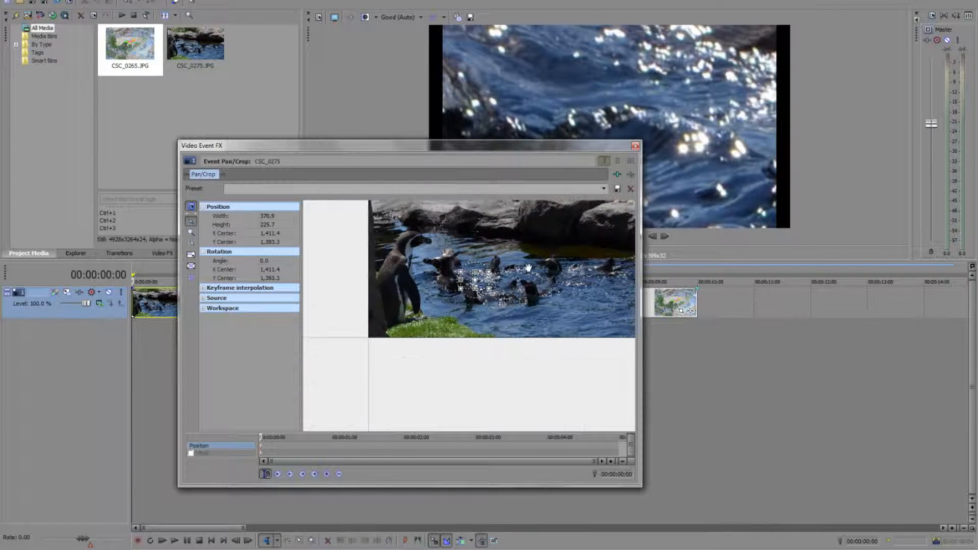
drag(489, 272, 380, 215)
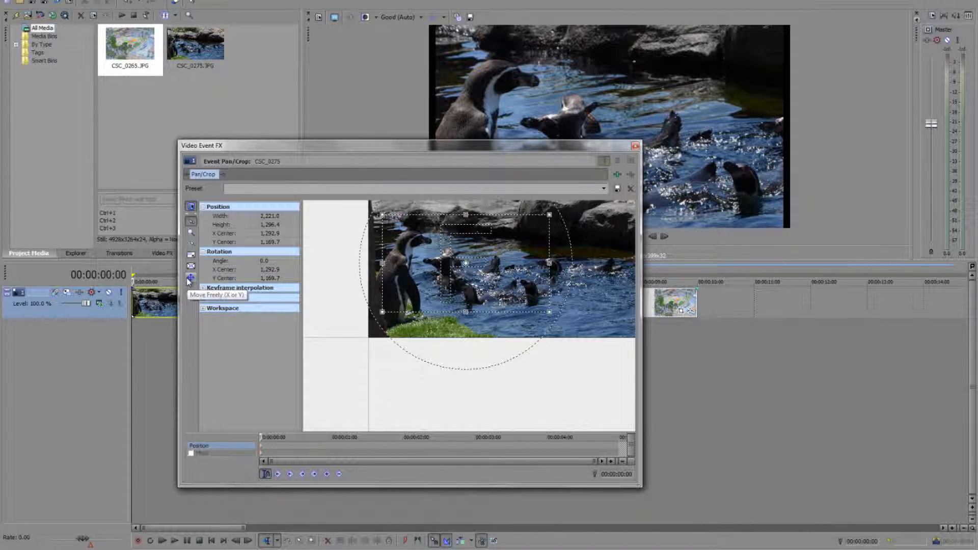
- Move the crop area to about X center 1,530, Y center 1,027, and try moving it with the movement mode switched
drag(466, 282, 484, 272)
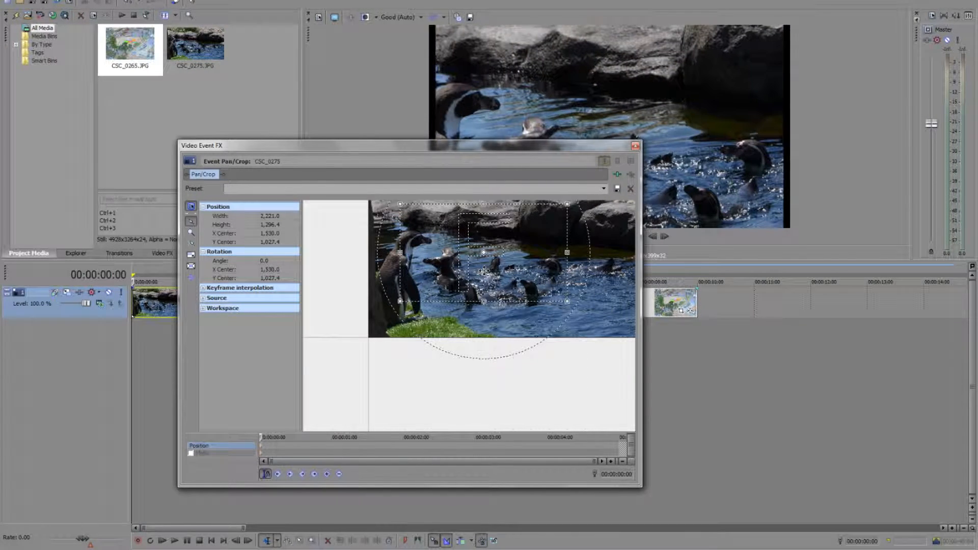
click(193, 278)
mouse_move(473, 282)
mouse_down()
mouse_move(521, 282)
mouse_move(435, 272)
mouse_move(449, 317)
mouse_move(453, 273)
mouse_move(460, 327)
mouse_move(459, 265)
mouse_move(460, 324)
mouse_move(461, 273)
mouse_move(462, 286)
mouse_up()
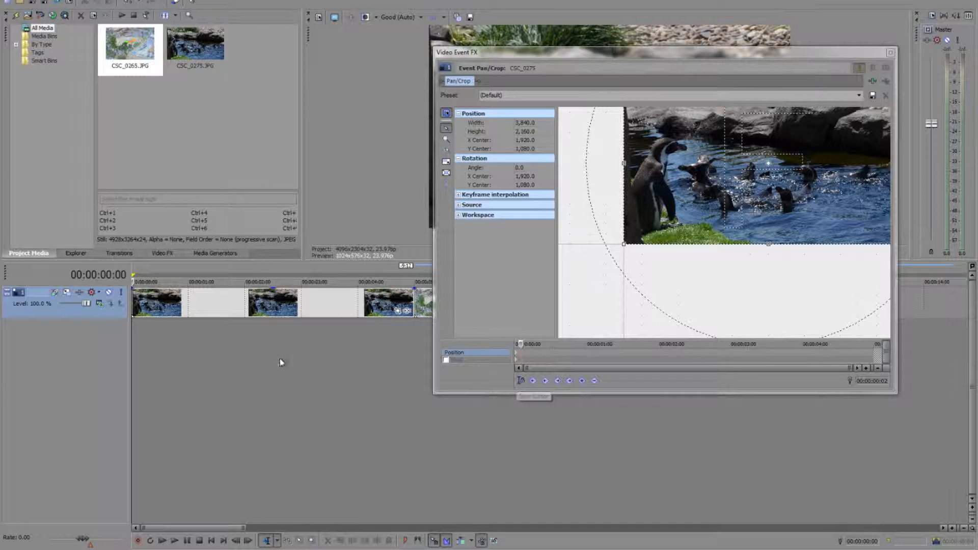
- Enable Sync Cursor with the project cursor at 00:00:02:19 and scrub the linked cursors along the clip
drag(247, 282, 289, 282)
click(520, 381)
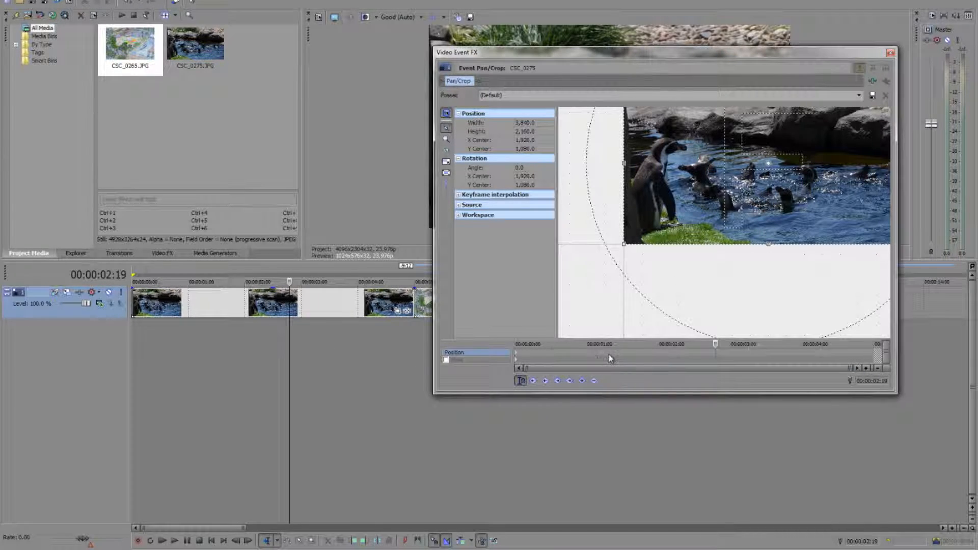
click(179, 353)
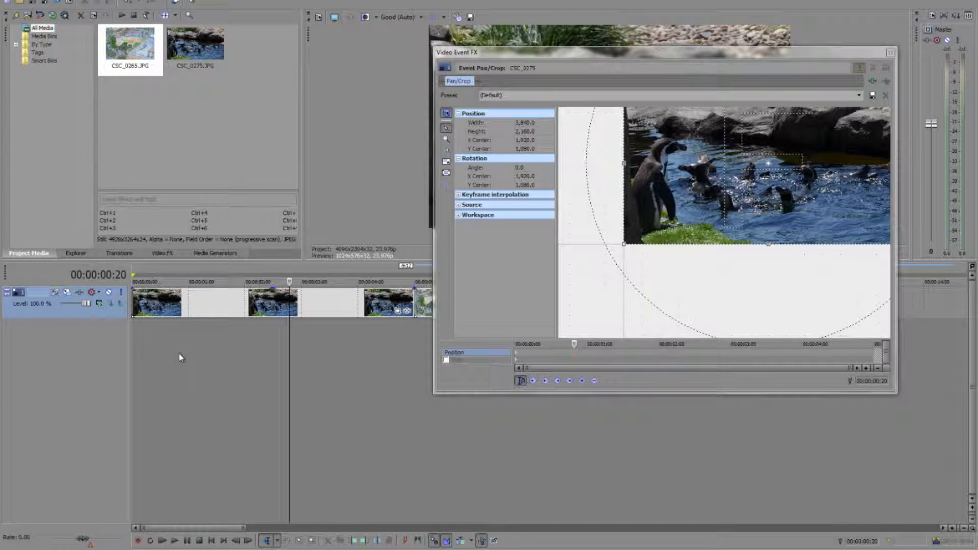
drag(179, 353, 111, 353)
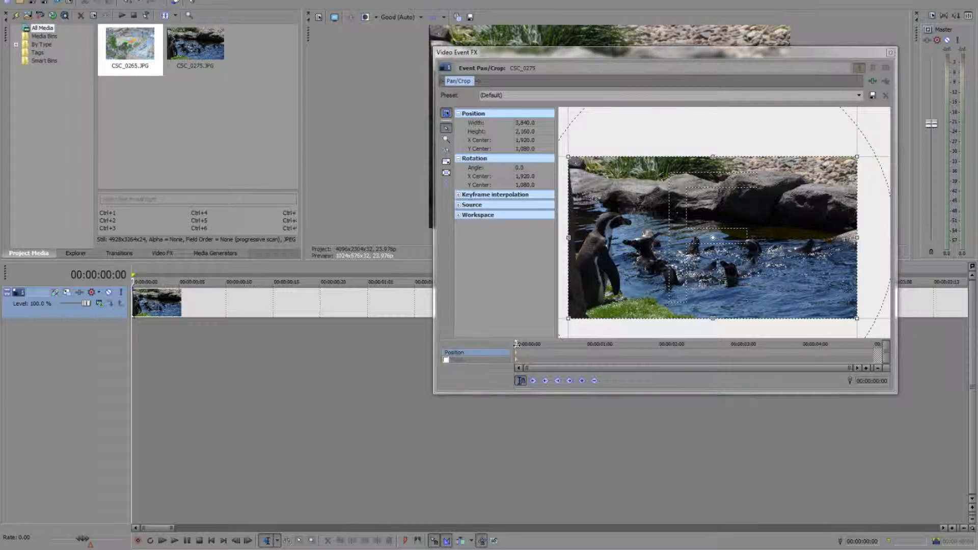
click(648, 344)
- Move the Event Pan/Crop window clear of most of the preview and shift the crop area to about Y center 1,060 at 00:00:01:14
drag(691, 55, 302, 139)
drag(70, 418, 97, 427)
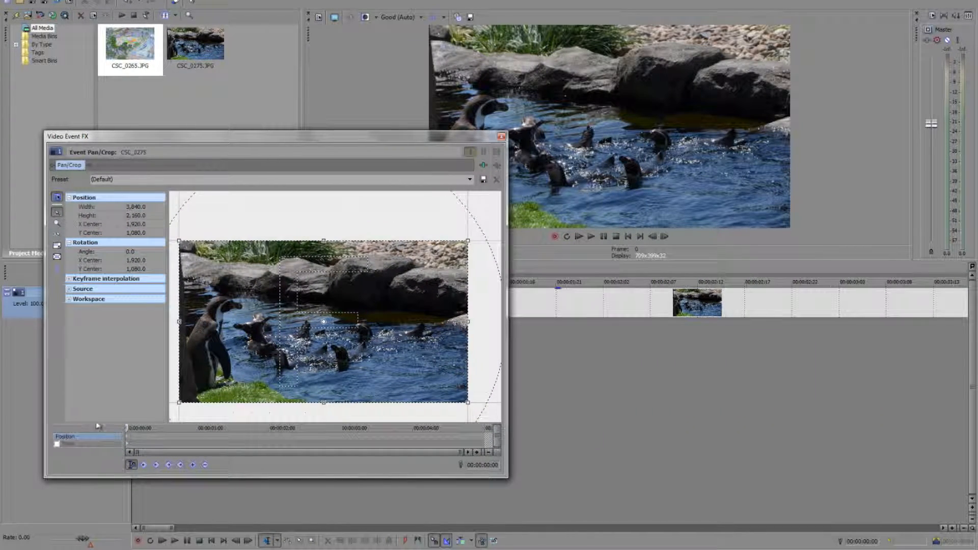
drag(236, 423, 240, 424)
drag(414, 300, 342, 299)
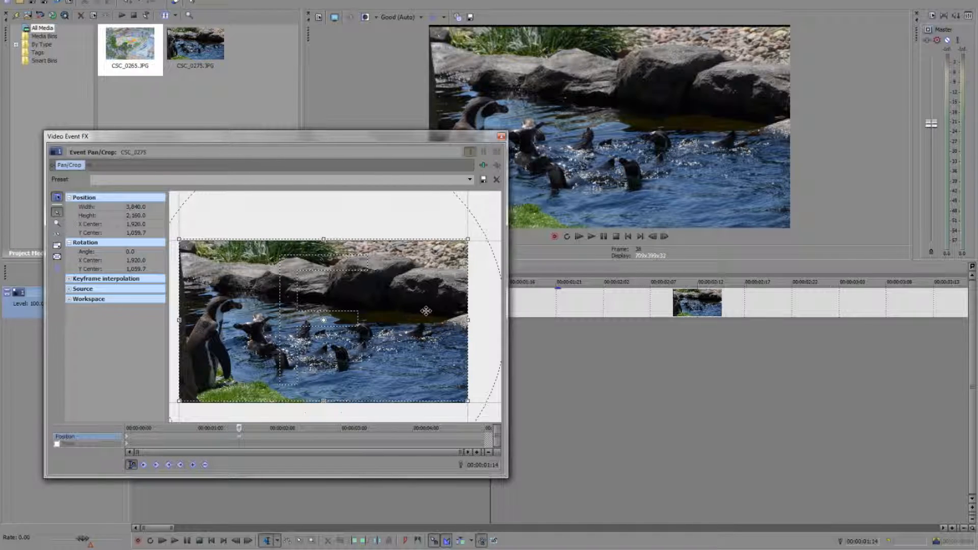
mouse_move(425, 311)
mouse_down()
mouse_move(225, 313)
mouse_move(484, 310)
mouse_move(423, 316)
mouse_move(420, 208)
mouse_move(419, 433)
mouse_move(413, 316)
mouse_move(429, 319)
mouse_up()
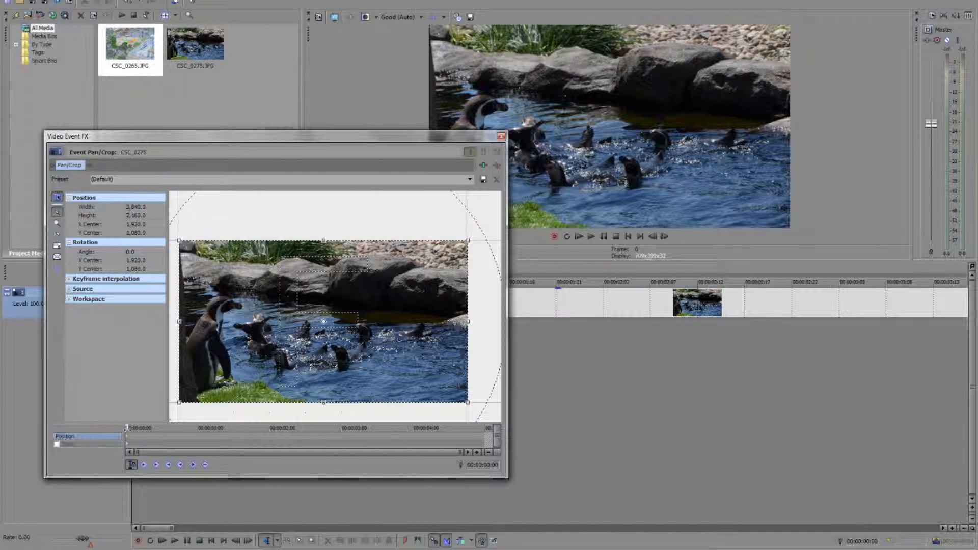
- Scrub the keyframe cursor to 00:00:01:20 and back toward the start of the penguin clip
drag(126, 429, 256, 428)
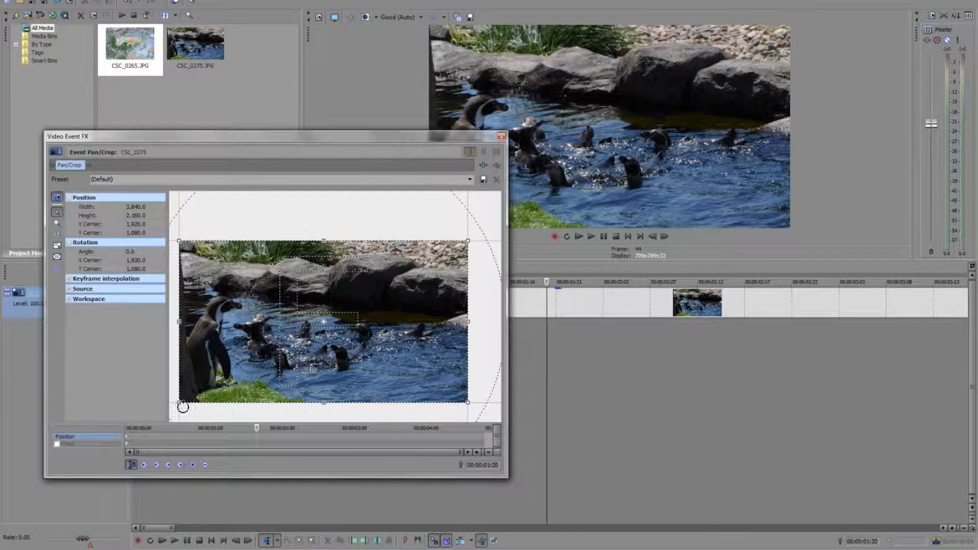
click(128, 441)
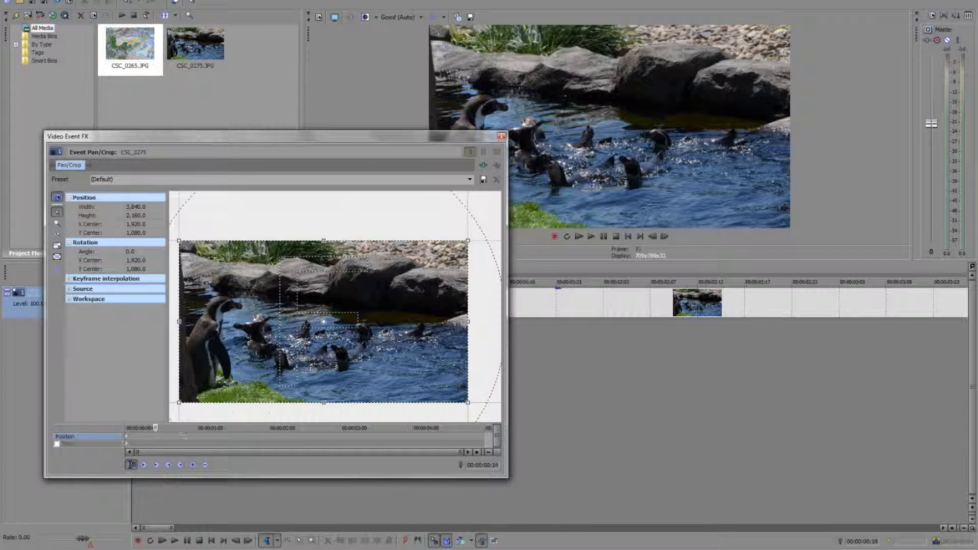
mouse_move(127, 441)
mouse_down()
mouse_move(178, 444)
mouse_move(116, 439)
mouse_up()
- Reduce the crop area at 00:00:00:11 to about 1,733 wide by 751 high and restore it to full frame
drag(442, 221, 438, 198)
right_click(388, 264)
click(401, 266)
drag(468, 241, 305, 351)
right_click(296, 361)
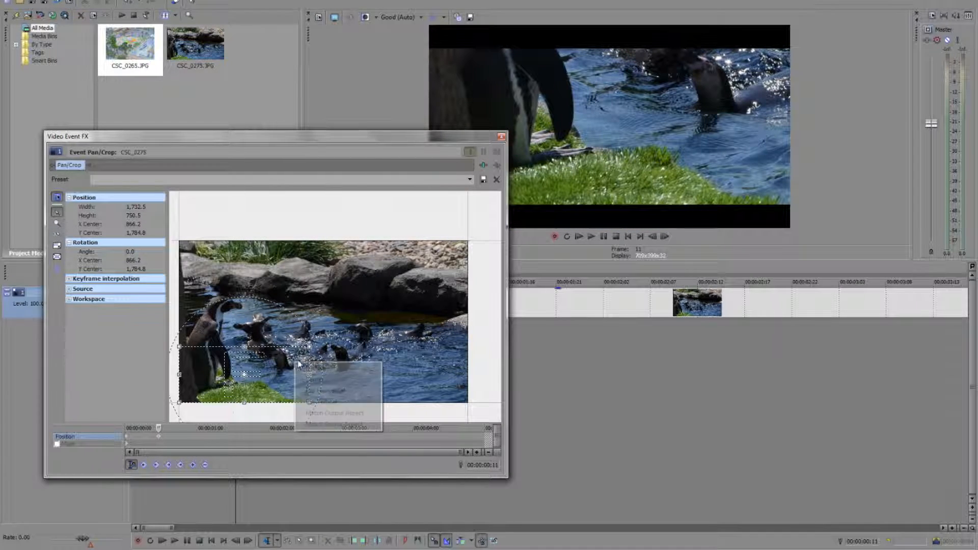
click(312, 365)
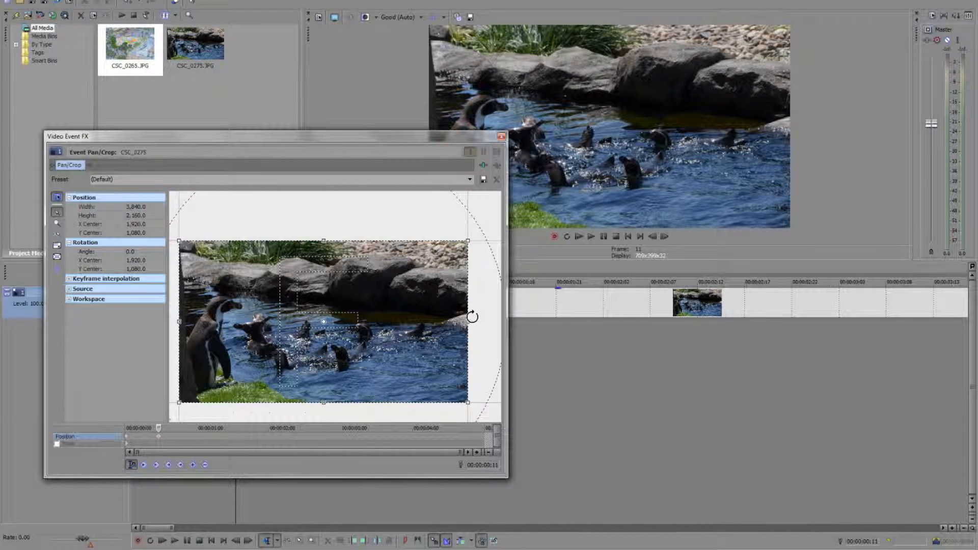
- Reshape and mirror the crop area at 00:00:00:11 to a width of about -2,564, centered near 1,734, 843, and return to the first keyframe
drag(461, 321, 407, 320)
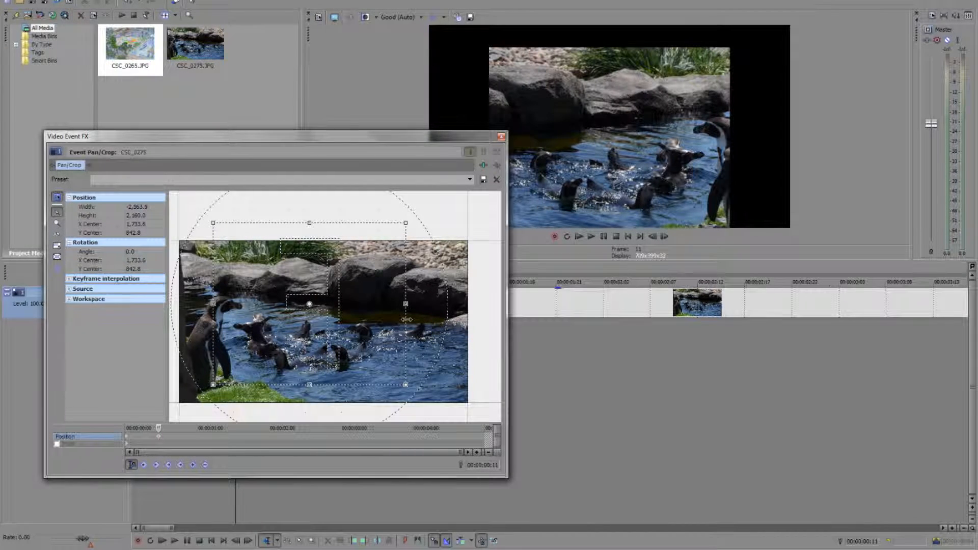
click(127, 436)
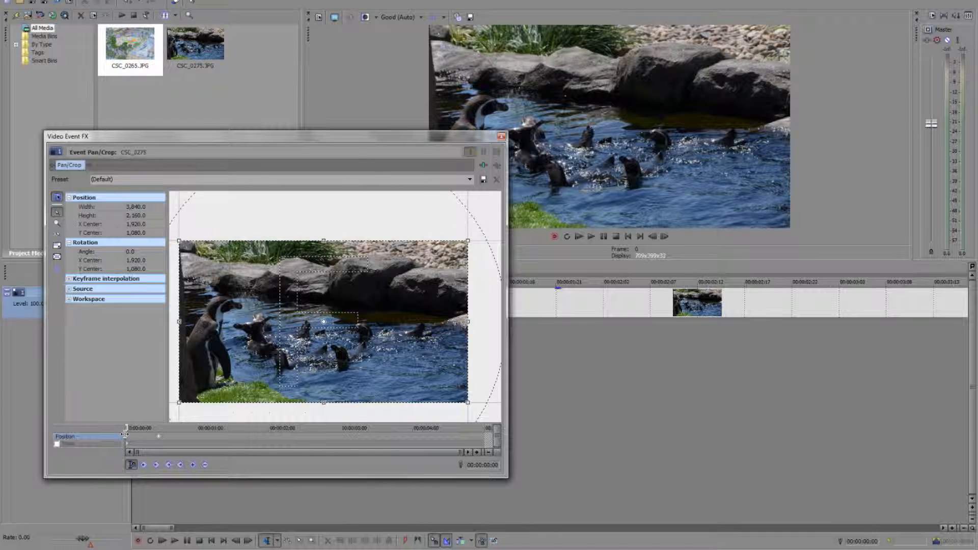
right_click(127, 437)
- Move the Event Pan/Crop window below the timeline track and play a short preview of the keyframed clip
drag(134, 136, 386, 347)
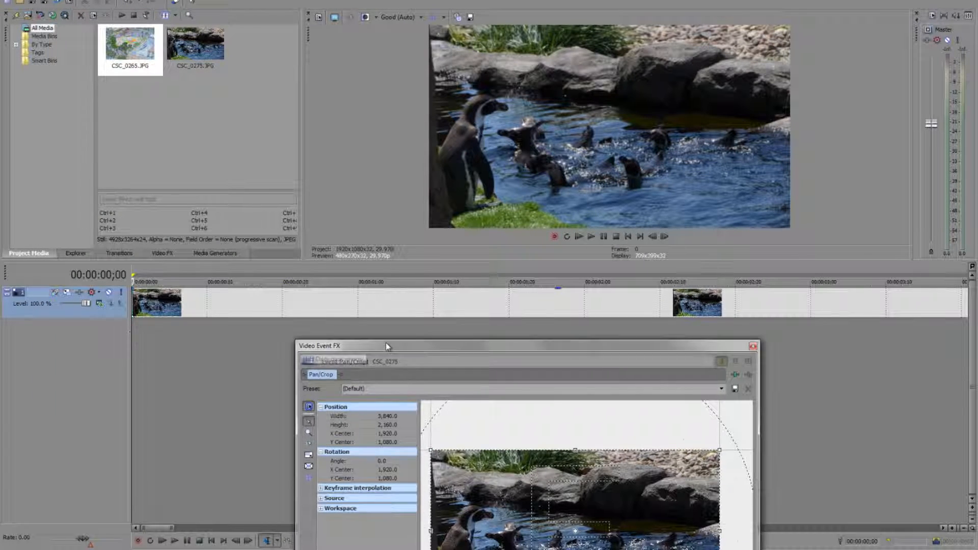
click(127, 325)
key(space)
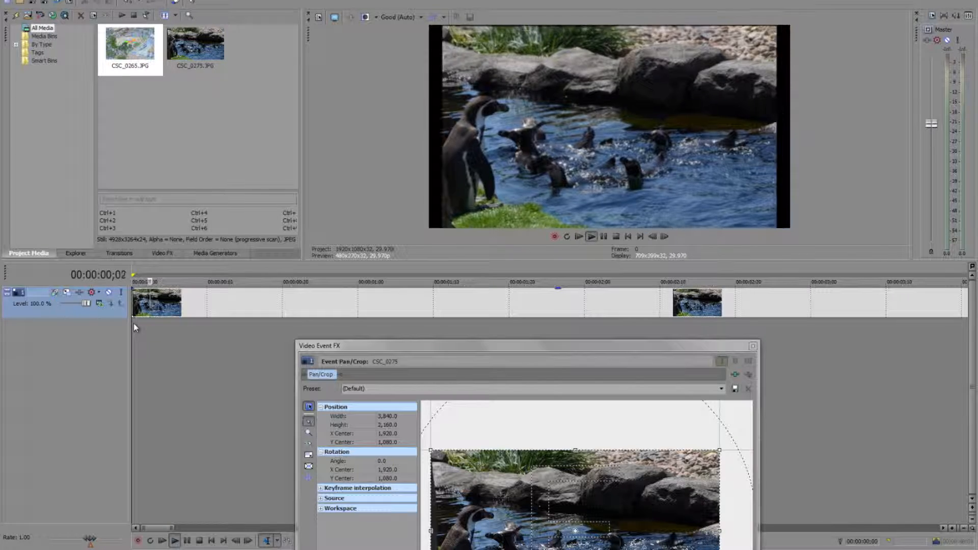
key(space)
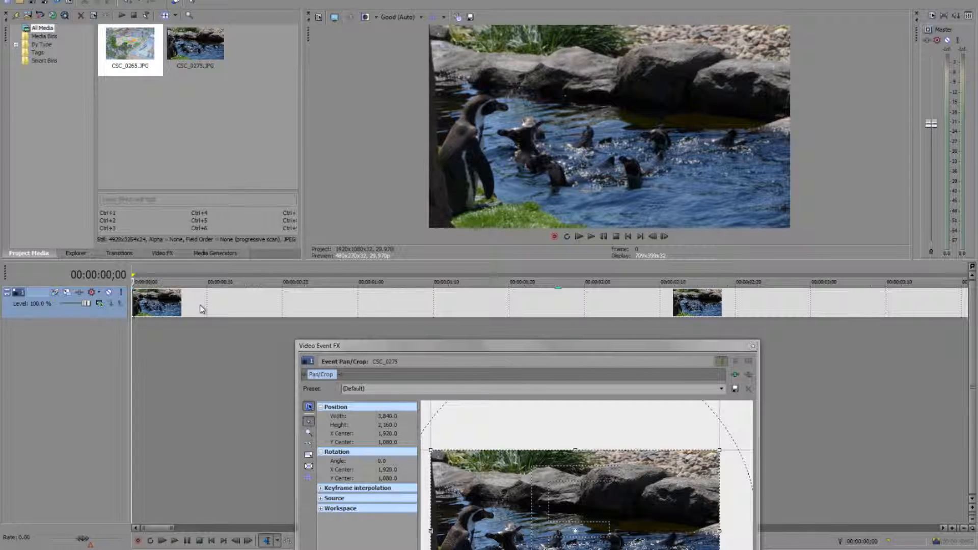
- Set the first position keyframe's interpolation to Fast and preview the clip with the Event Pan/Crop window moved off the preview
drag(363, 346, 407, 100)
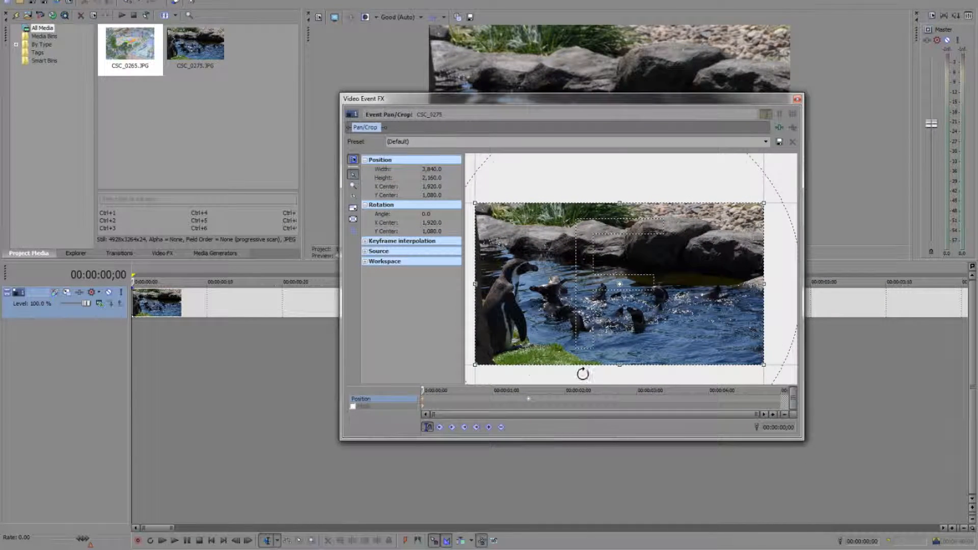
right_click(423, 401)
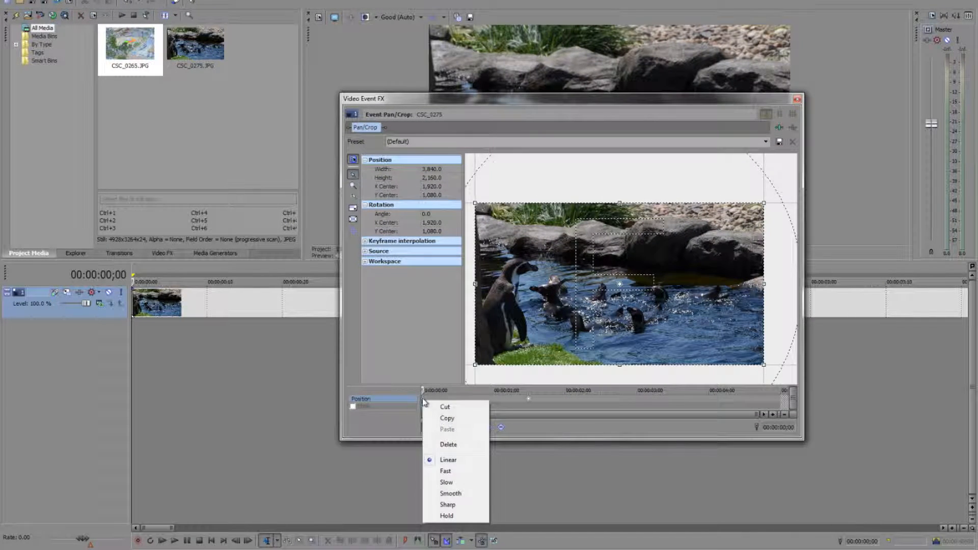
click(456, 475)
drag(513, 101, 508, 311)
key(space)
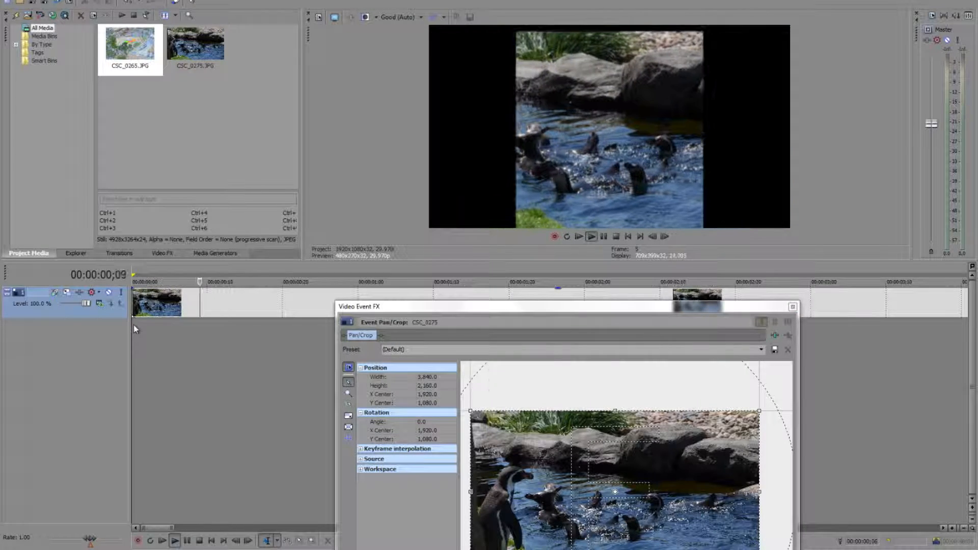
- Stop the playback and preview the keyframed clip again from the start with the Event Pan/Crop window clear of the preview
key(space)
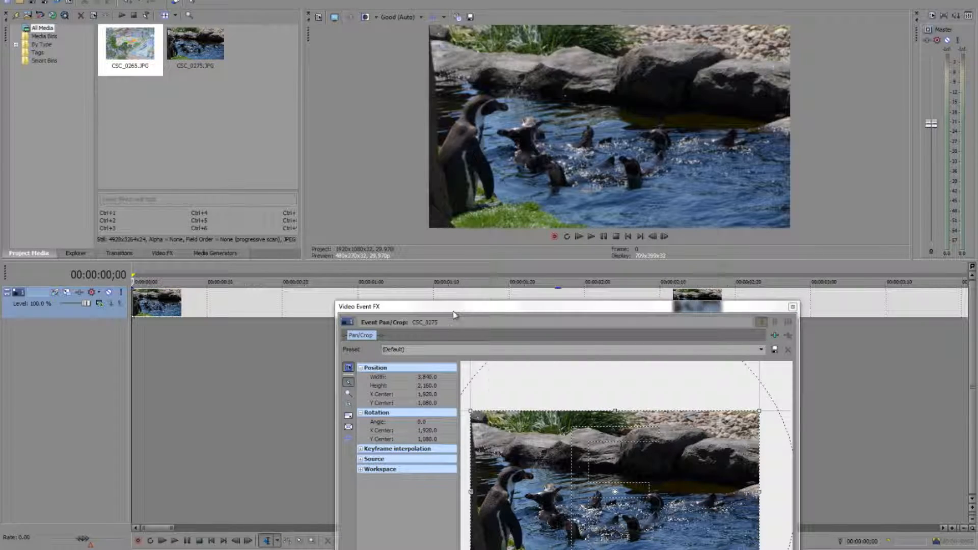
drag(453, 308, 432, 127)
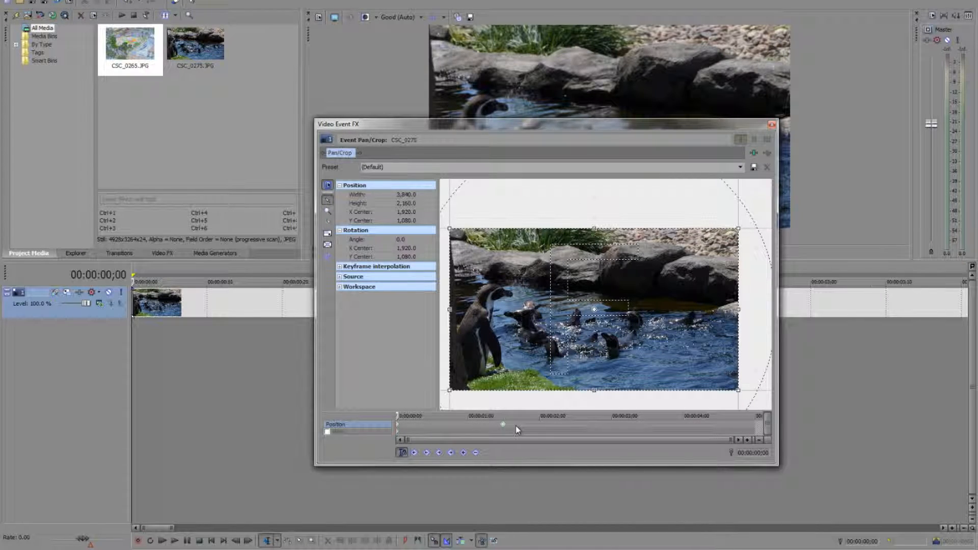
drag(578, 126, 551, 327)
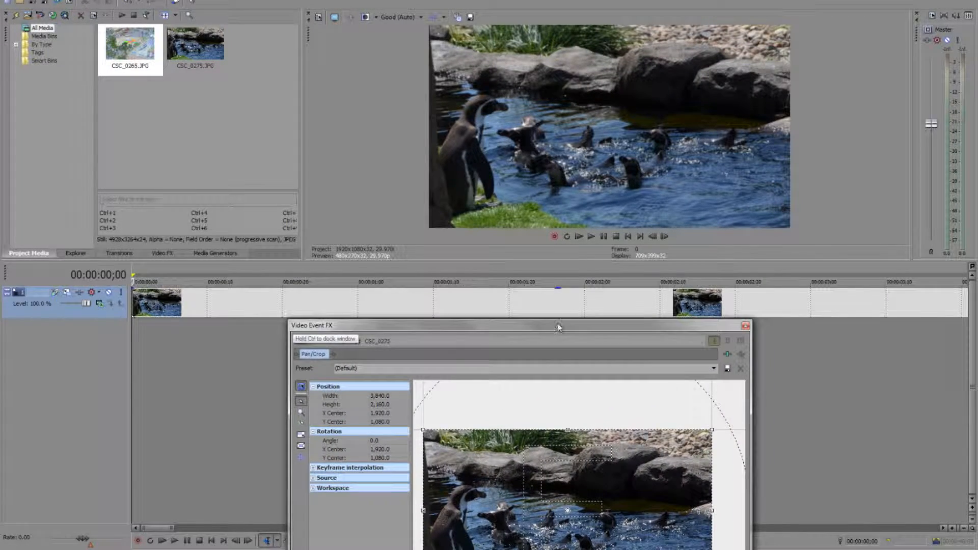
click(590, 238)
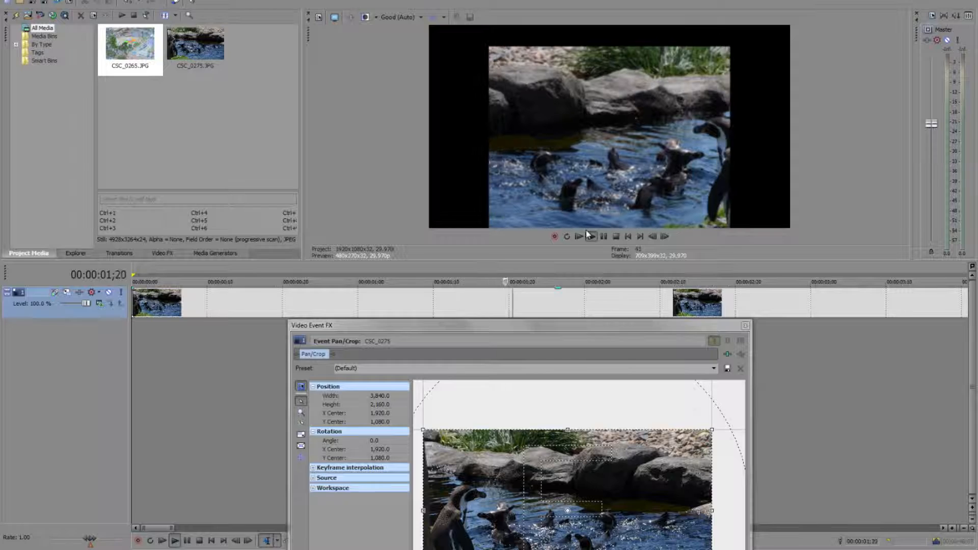
click(603, 237)
- Choose a different interpolation type for the first position keyframe and preview the clip from the start
drag(553, 327, 564, 132)
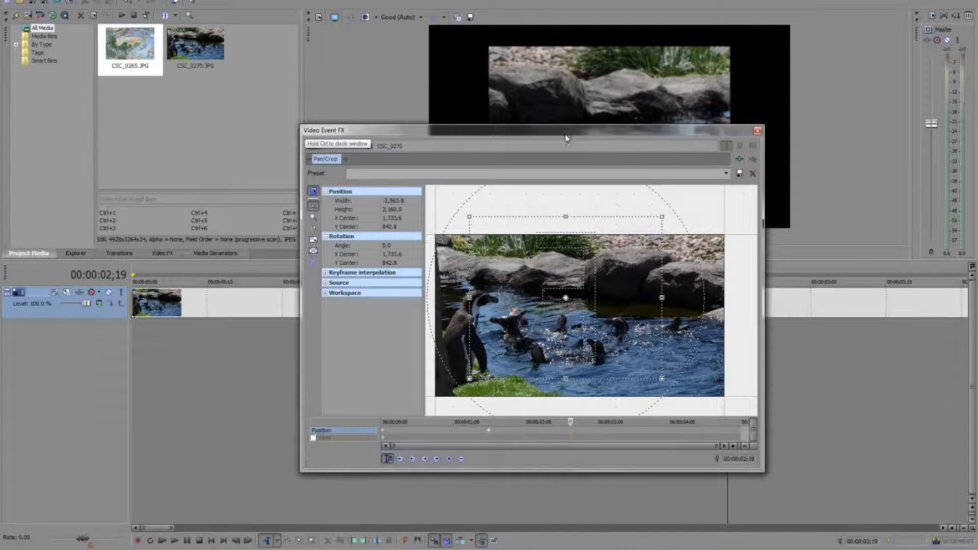
click(386, 423)
right_click(384, 432)
click(416, 526)
drag(496, 130, 503, 374)
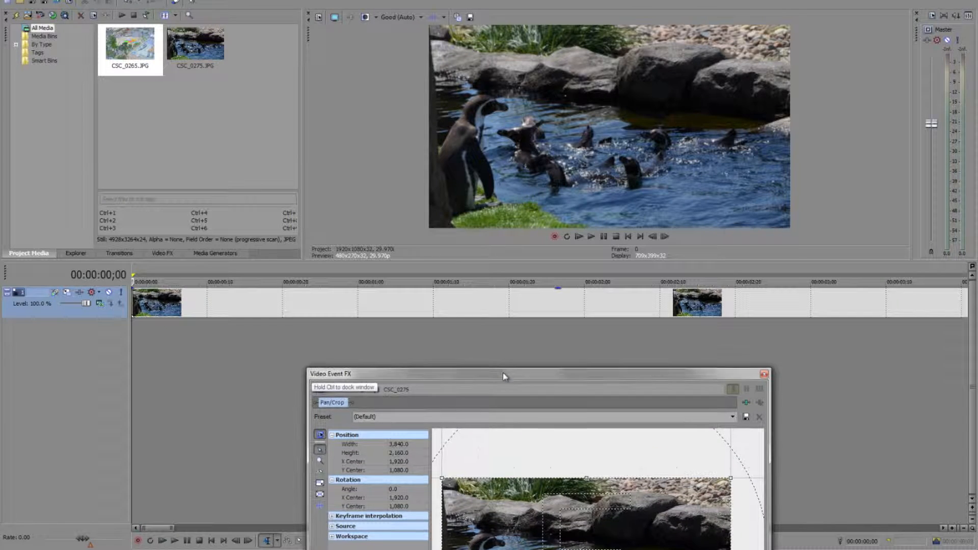
click(591, 237)
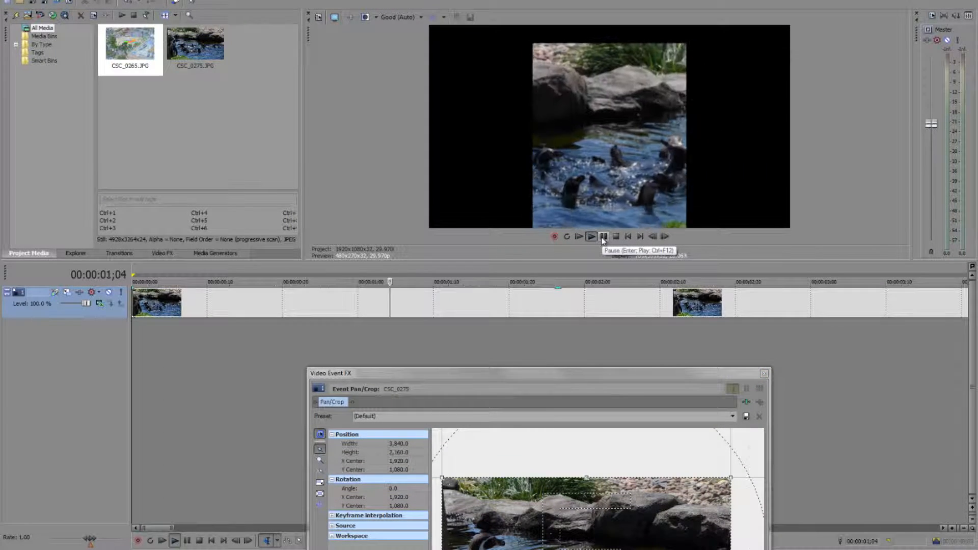
click(603, 237)
- Switch the first position keyframe to the next interpolation type in the list and replay the clip
drag(484, 376, 481, 128)
drag(261, 402, 372, 429)
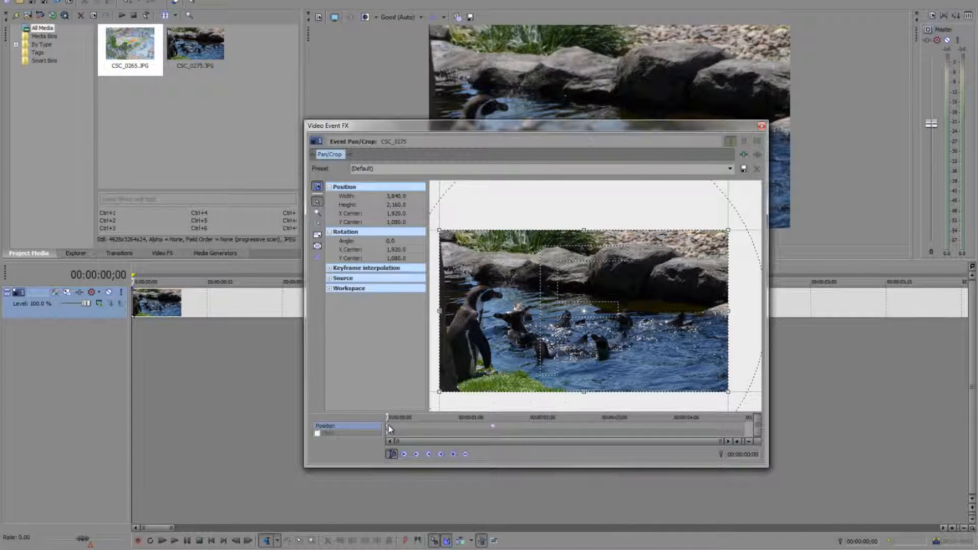
right_click(388, 426)
click(415, 532)
drag(571, 126, 571, 329)
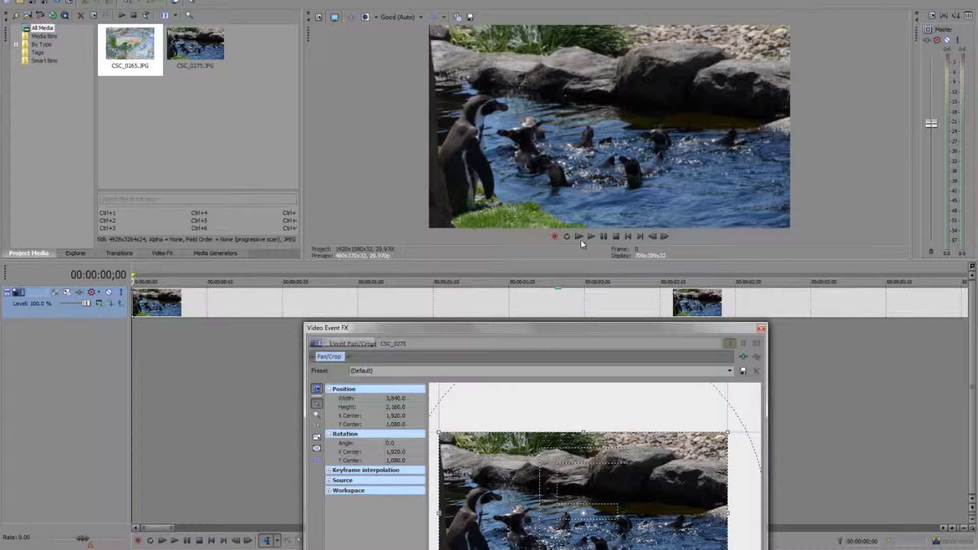
click(591, 237)
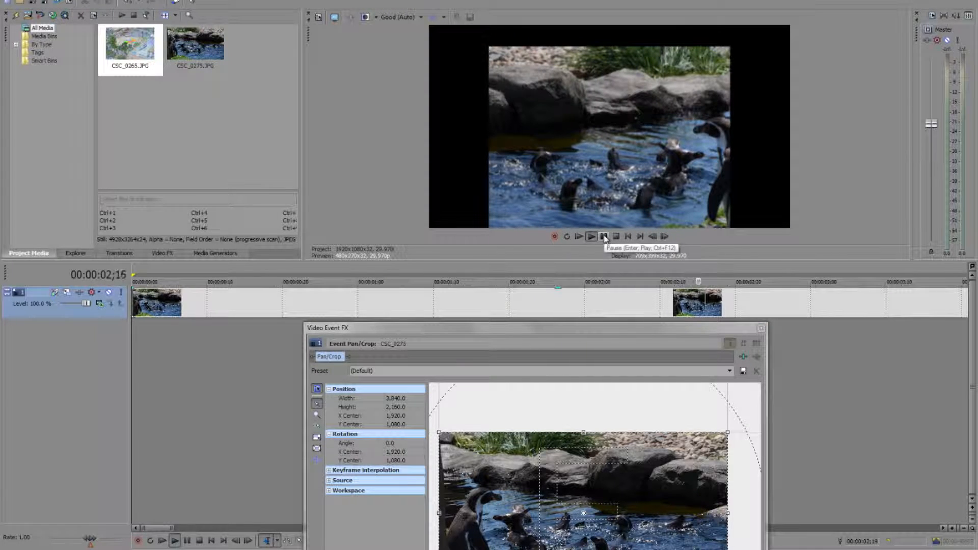
click(604, 237)
- Change the first position keyframe's interpolation once more and play the clip through into the following CSC_0265 clip
drag(580, 326, 553, 134)
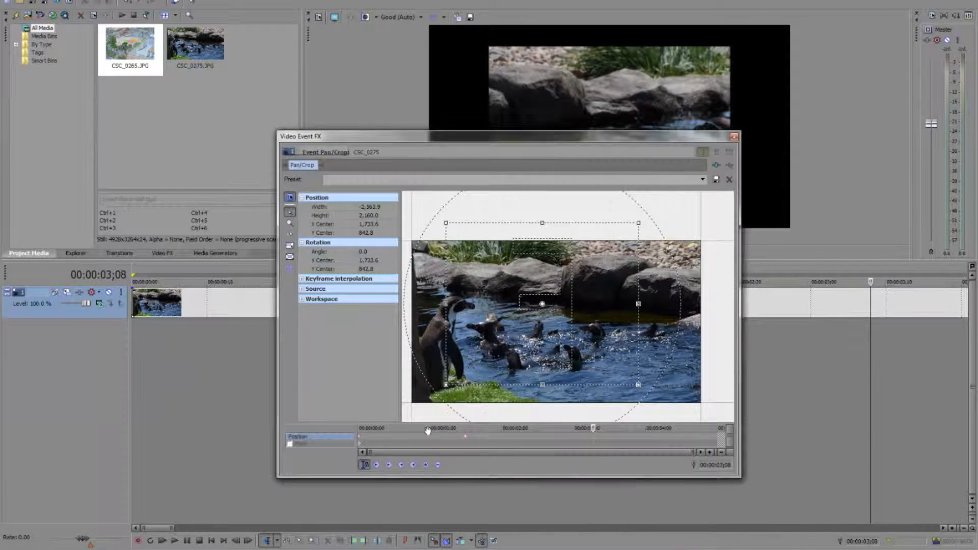
drag(488, 440, 366, 442)
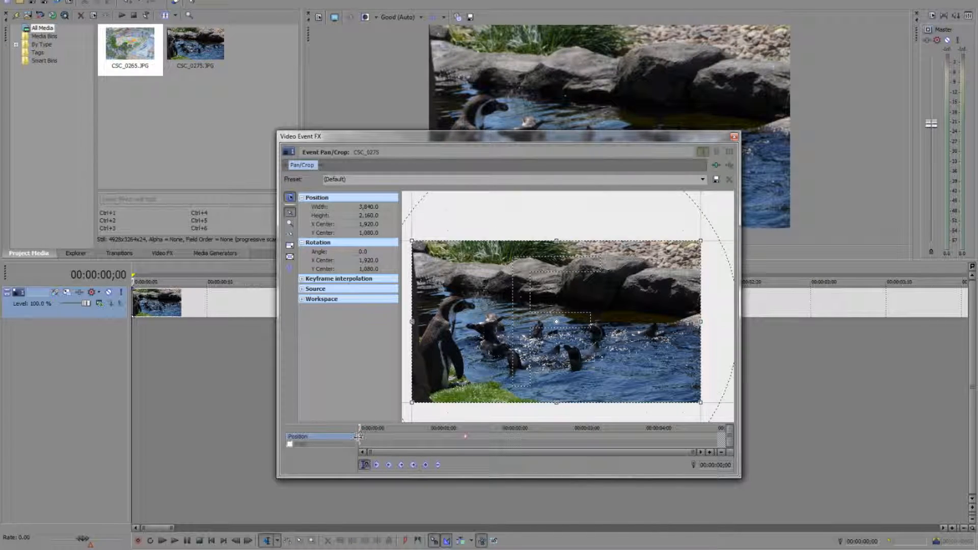
right_click(360, 438)
click(383, 432)
drag(466, 137, 504, 338)
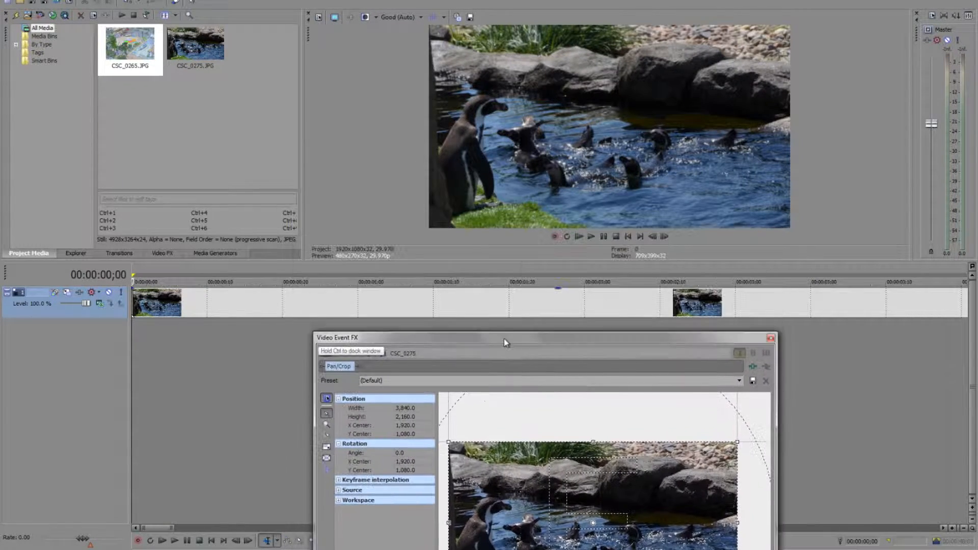
click(591, 236)
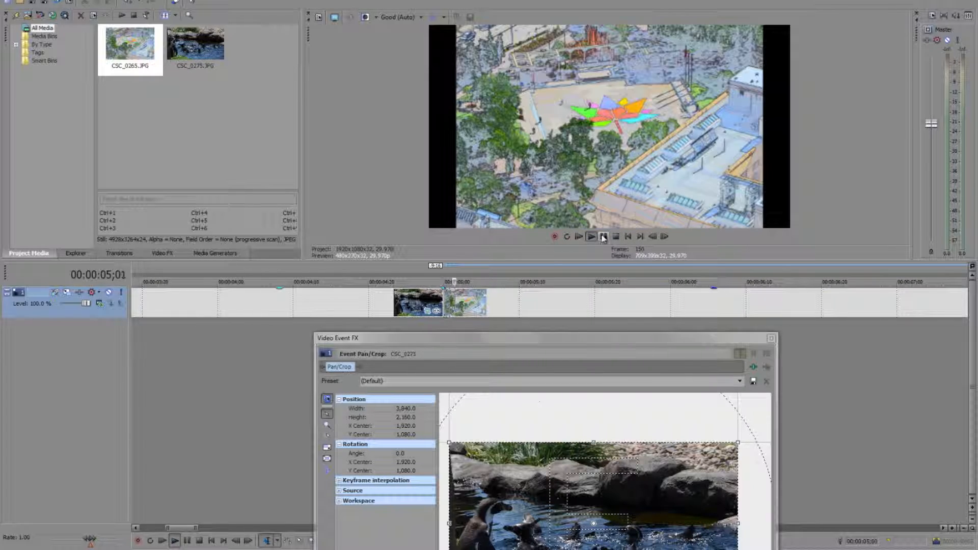
click(603, 238)
- Insert a new video track and move the CSC_0265 clip onto it at the start of the timeline, above CSC_0275
drag(505, 341, 265, 101)
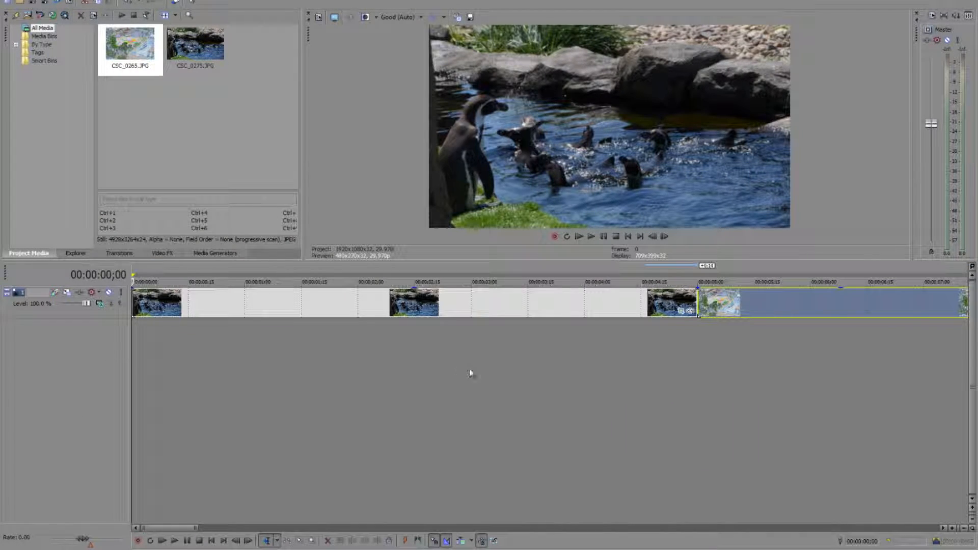
right_click(87, 342)
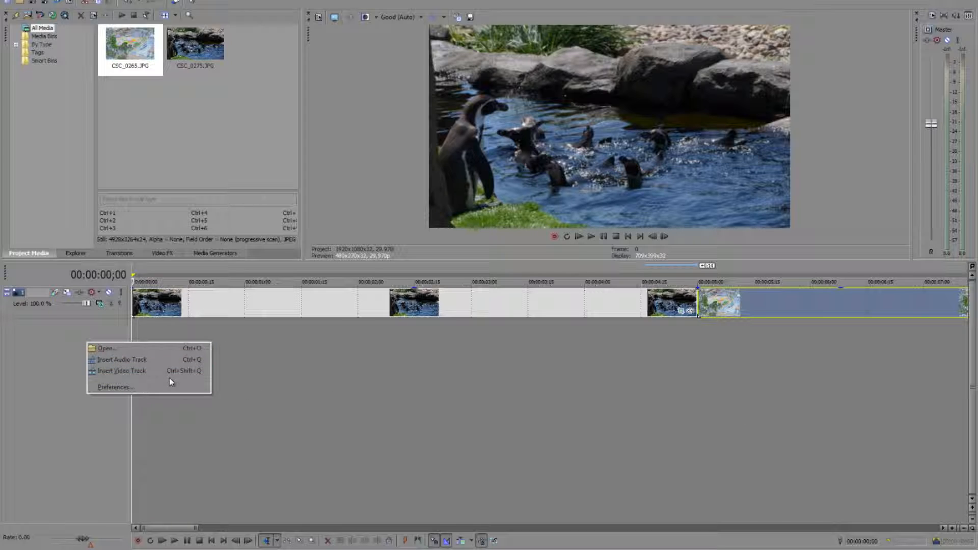
right_click(62, 351)
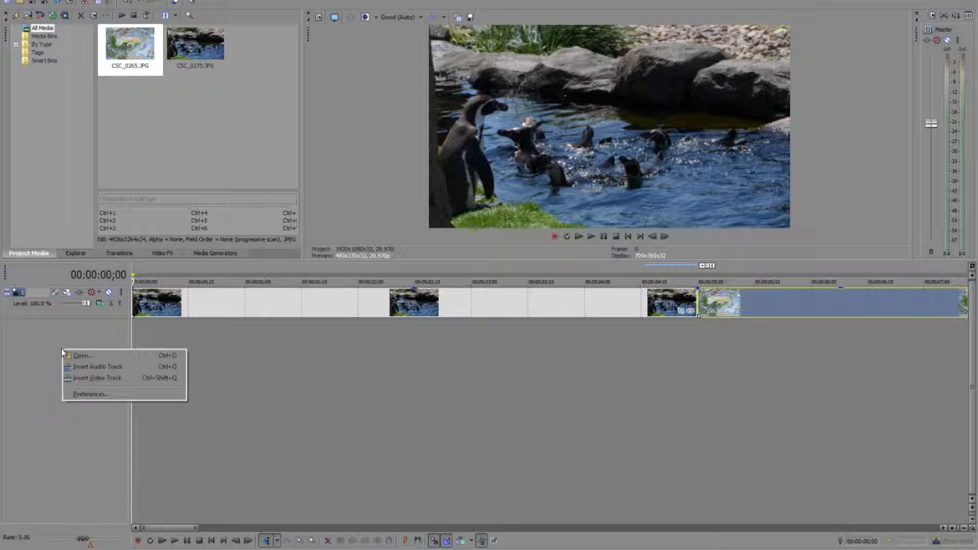
click(90, 379)
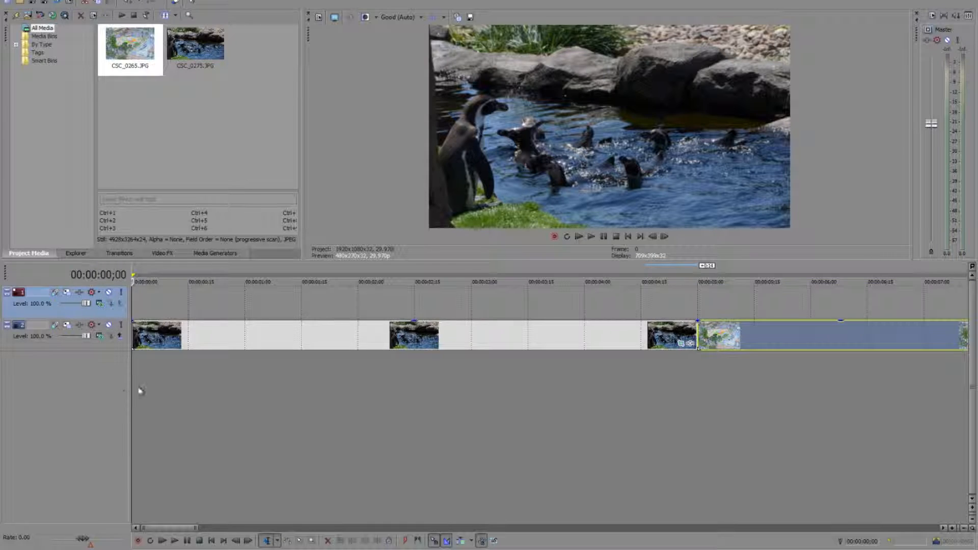
drag(722, 317, 138, 300)
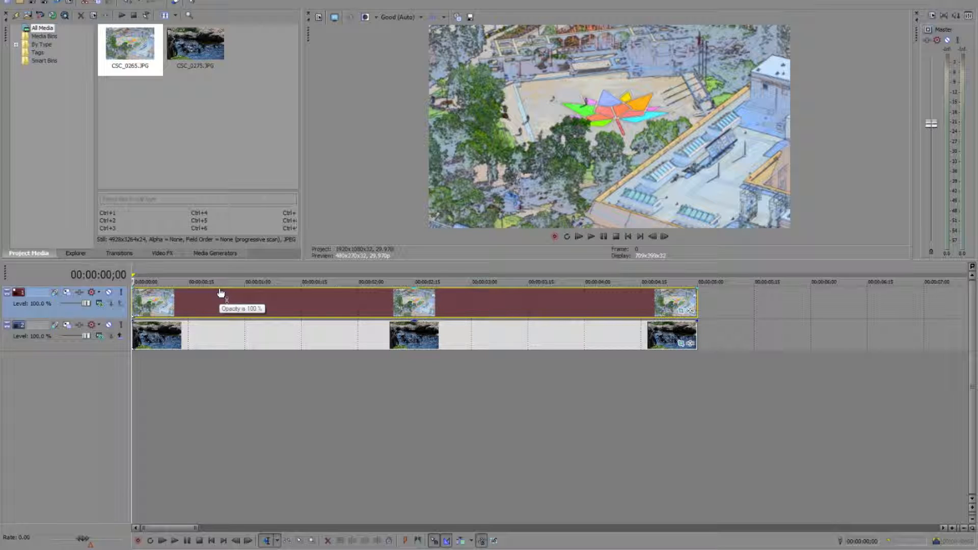
scroll(223, 294, up, 2)
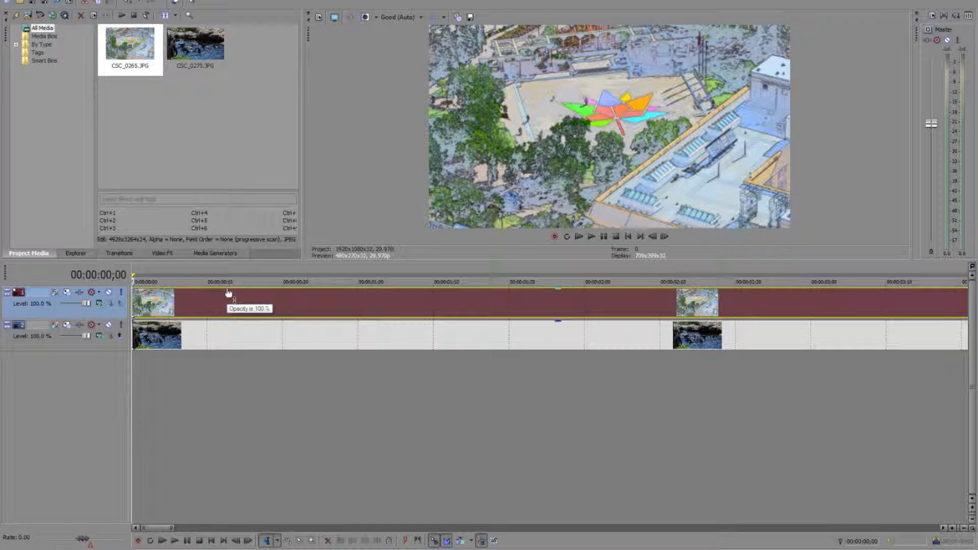
mouse_move(228, 293)
mouse_down()
mouse_move(231, 322)
mouse_move(236, 293)
mouse_up()
scroll(236, 301, down, 4)
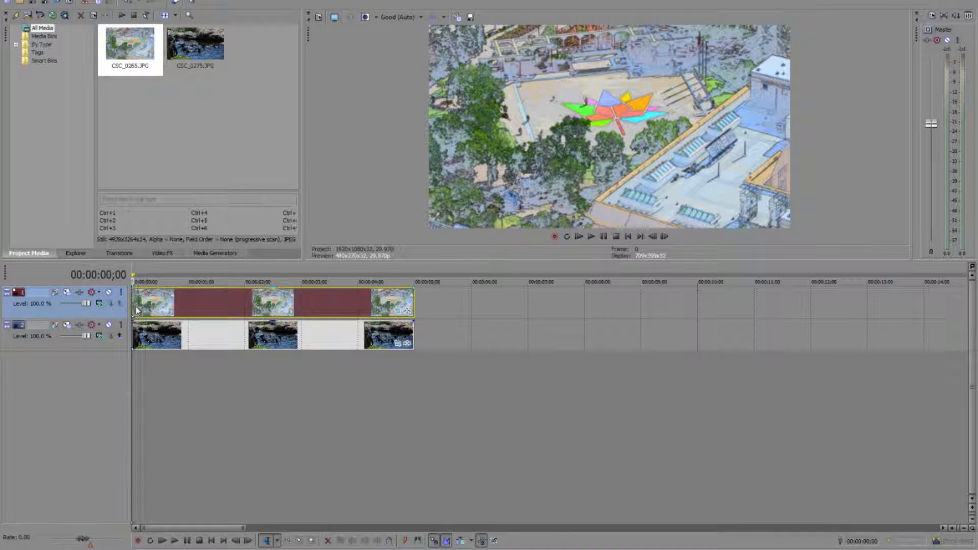
- Add a fade-in and a fade-out to both stacked clips, with longer fades on CSC_0275, and preview them
click(149, 293)
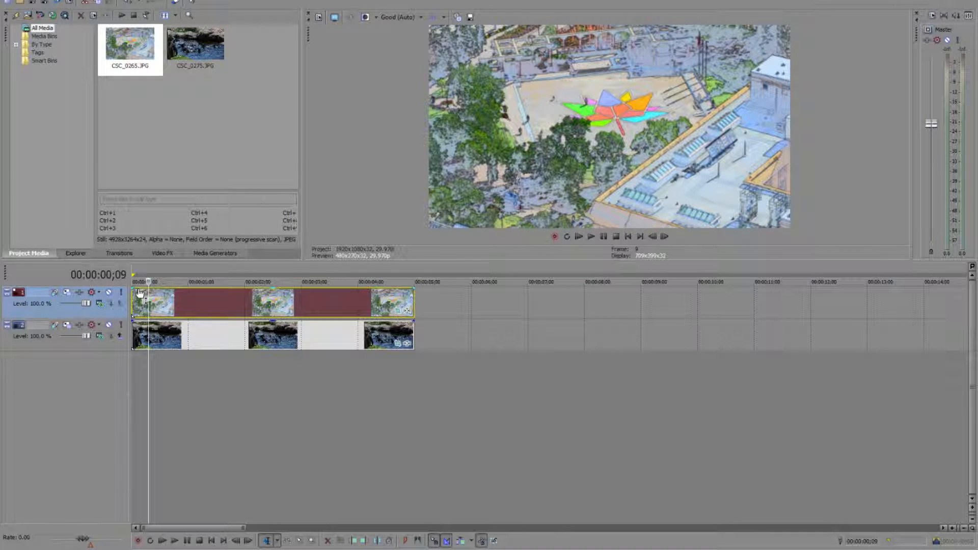
drag(133, 290, 161, 291)
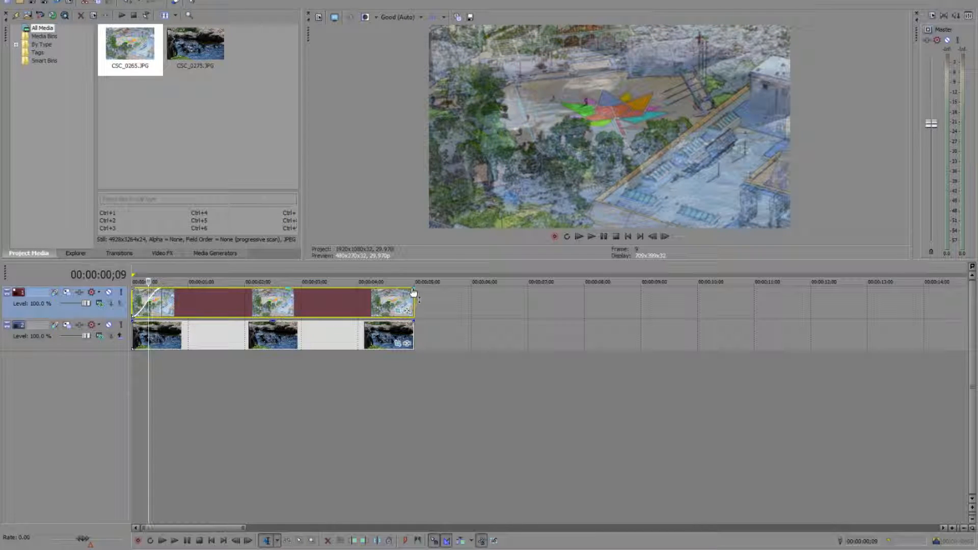
drag(414, 289, 370, 289)
drag(135, 321, 207, 321)
drag(414, 321, 339, 322)
click(132, 369)
key(space)
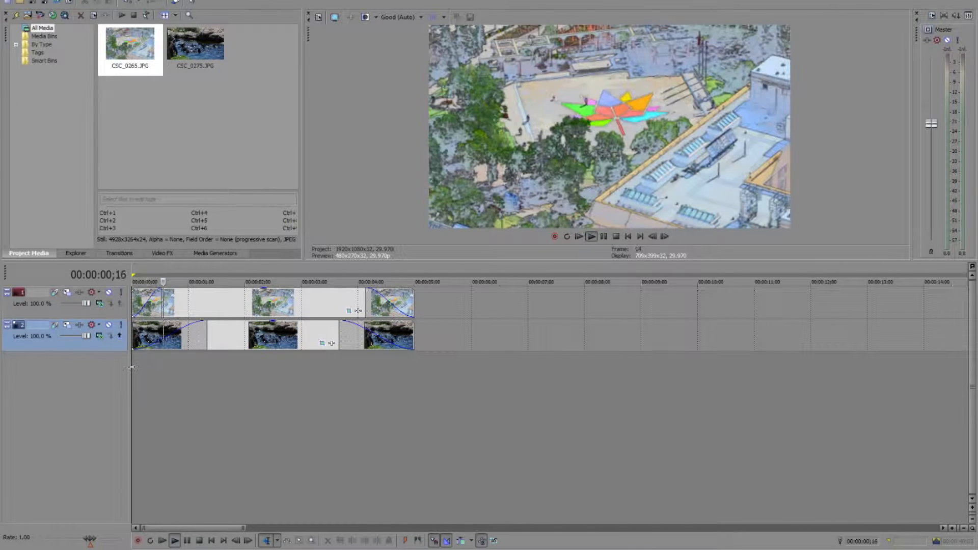
key(space)
- Lower the opacity of the upper CSC_0265 clip to about half and preview the blended clips
click(203, 292)
key(space)
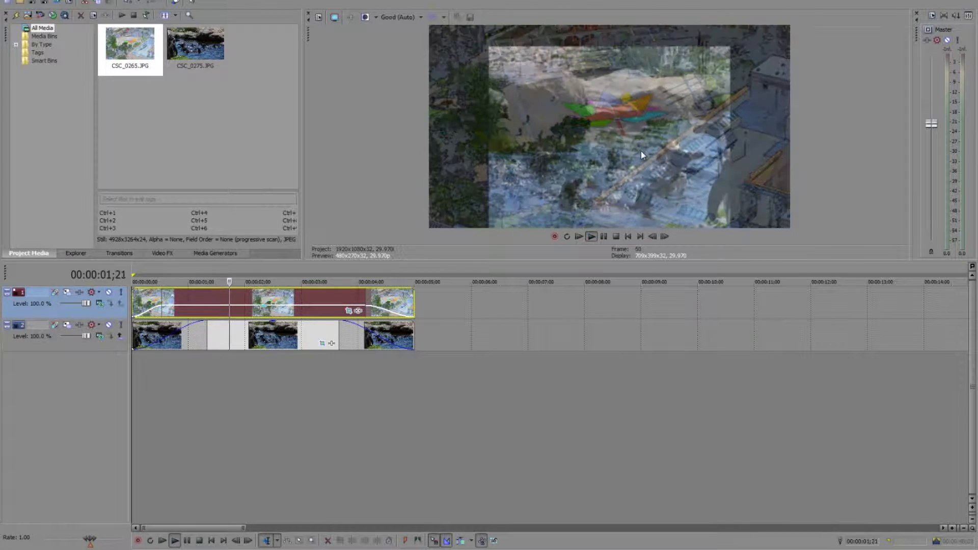
key(space)
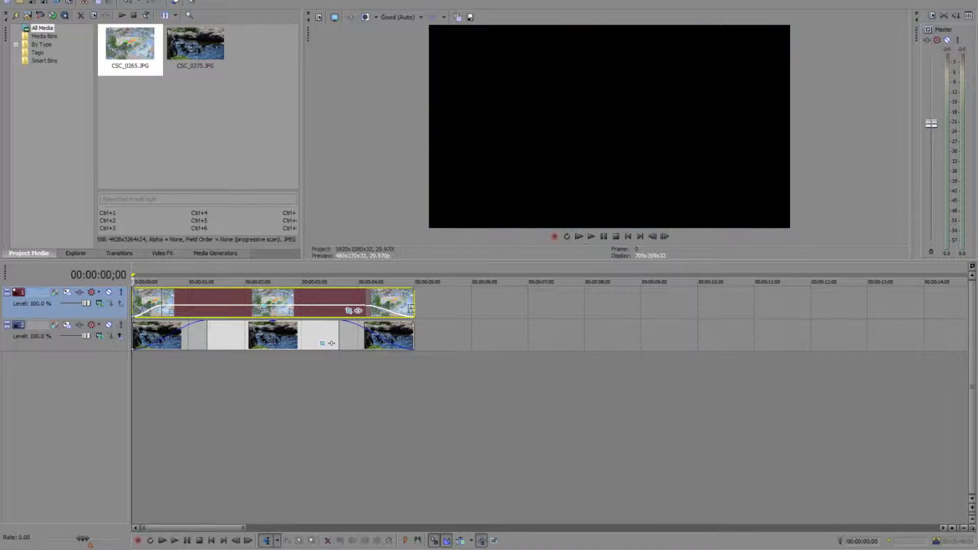
- Change the interpolation of the first position keyframe in the lower CSC_0275 clip's Event Pan/Crop and close the window
click(322, 343)
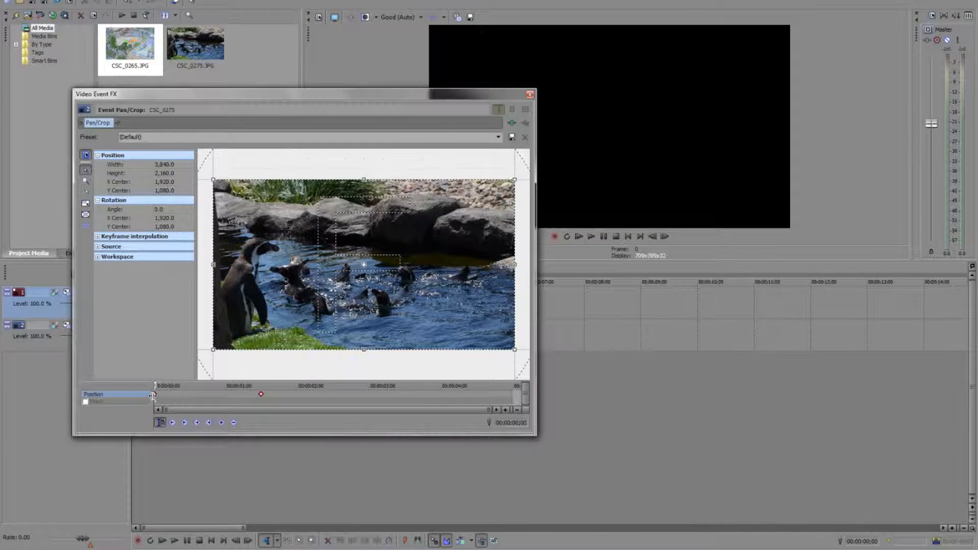
right_click(156, 396)
click(213, 490)
click(530, 95)
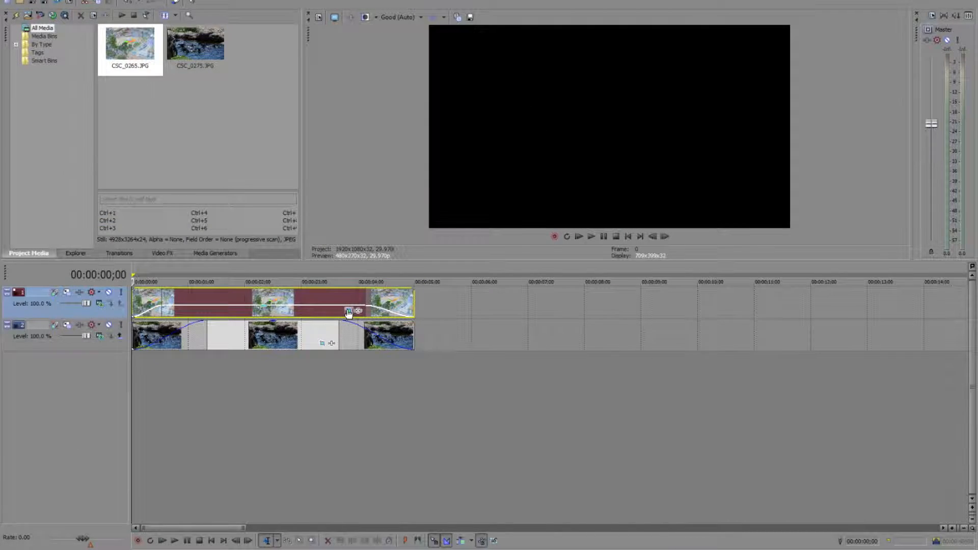
- Open Event Pan/Crop for CSC_0265, center the crop area near 435, 2,156 at 00:00:00;19, and shift it at 00:00:01;22
click(167, 309)
click(348, 311)
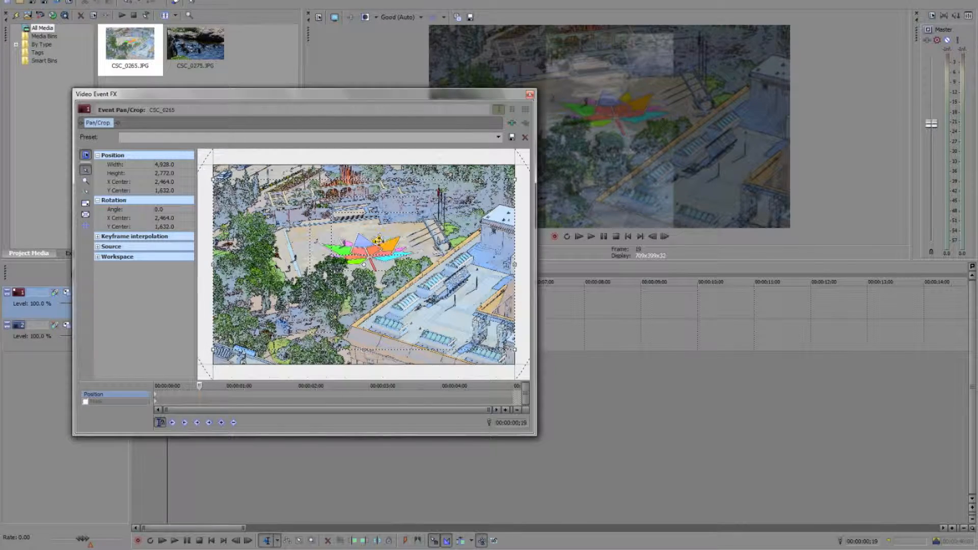
click(279, 402)
click(279, 401)
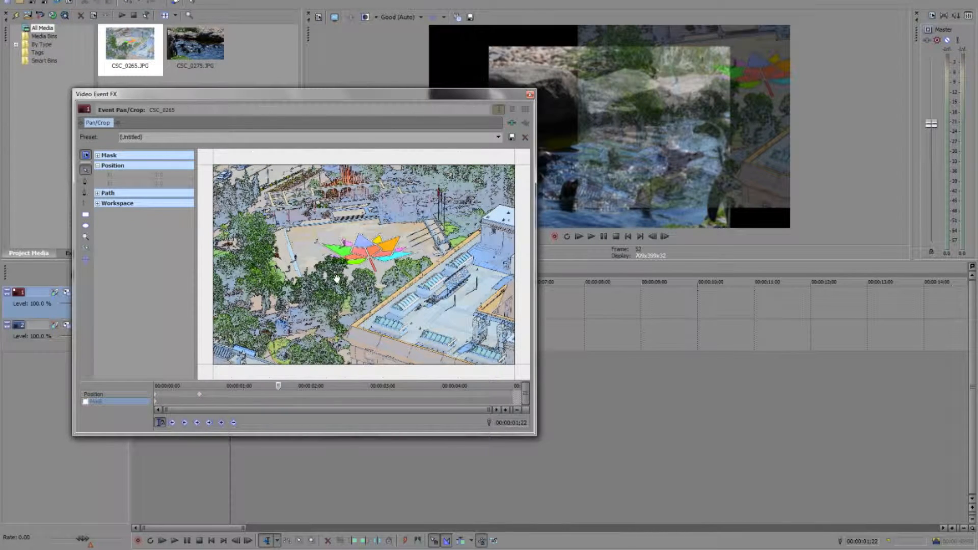
click(281, 394)
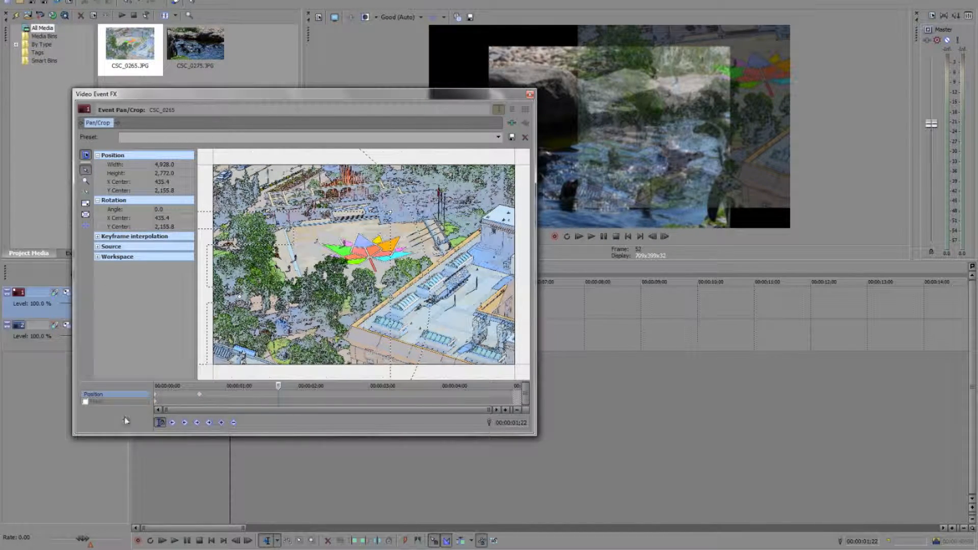
drag(367, 230, 507, 189)
- Reposition the crop area at four points between about 2.5 s and 00:00:04;19, centering it near 4,335, 1,374 at about 3.5 s
click(334, 395)
drag(402, 247, 362, 193)
click(403, 395)
drag(439, 295, 479, 310)
click(486, 394)
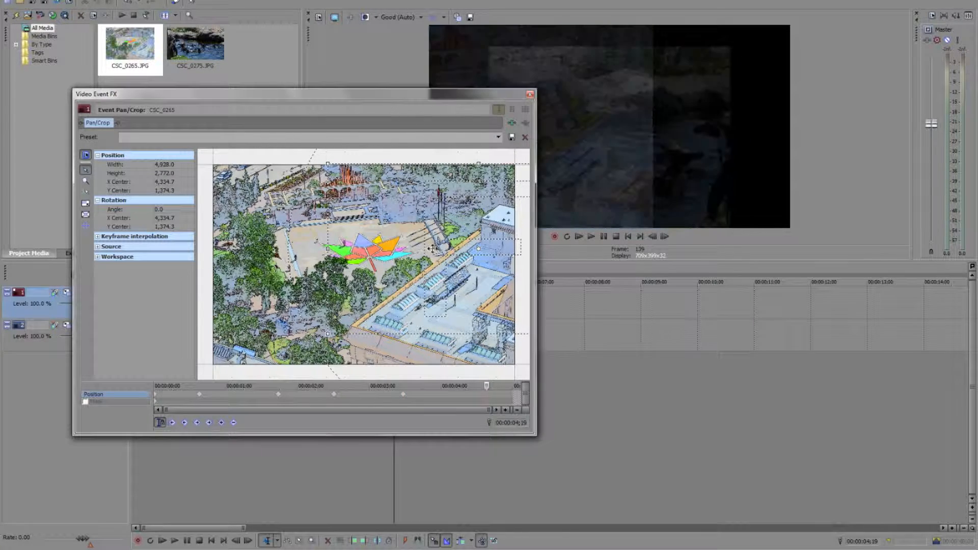
drag(425, 241, 227, 335)
click(448, 396)
drag(377, 293, 497, 230)
- Center the crop area near 3,431, 212 at 00:00:02;04, shift it at about 1.2 s, and center it near 680, 483 at 00:00:00;09
click(306, 395)
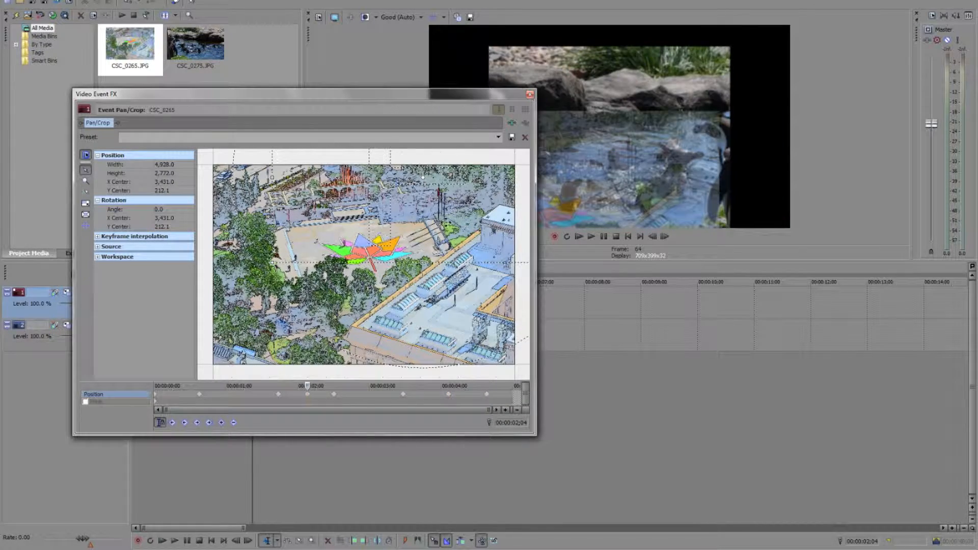
click(238, 393)
drag(352, 230, 324, 154)
click(176, 402)
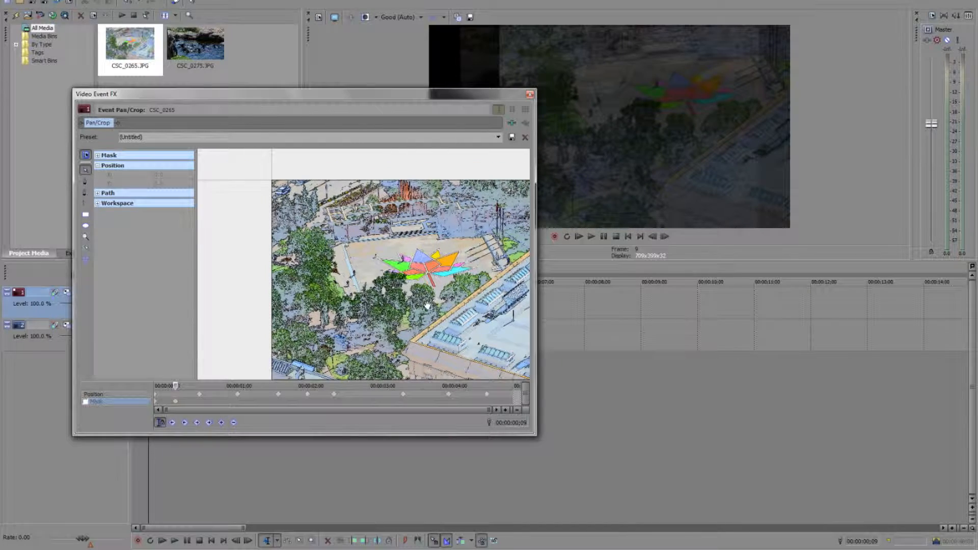
click(178, 395)
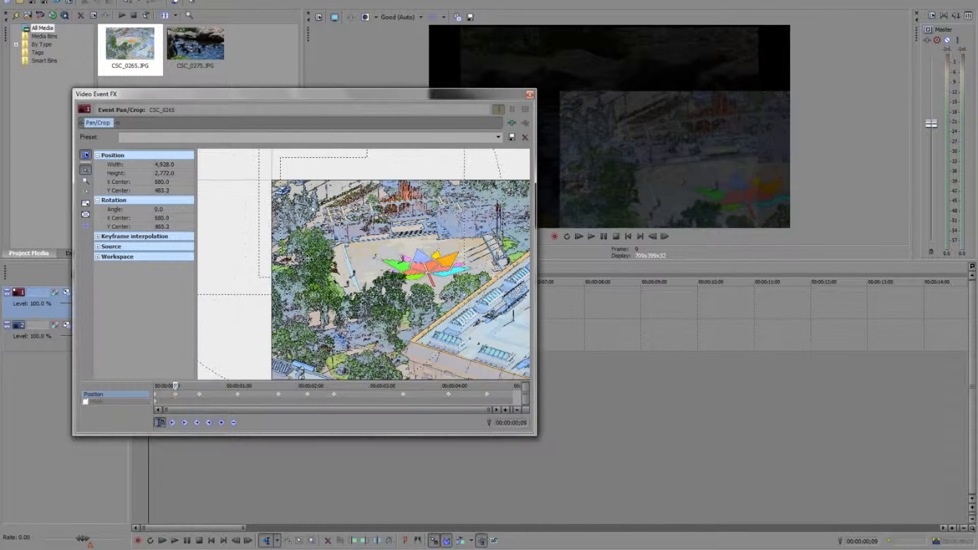
- Change the interpolation of the CSC_0265 position keyframe at 00:00:00;09, close the Event Pan/Crop window, and play back the project
click(176, 395)
right_click(176, 396)
click(223, 490)
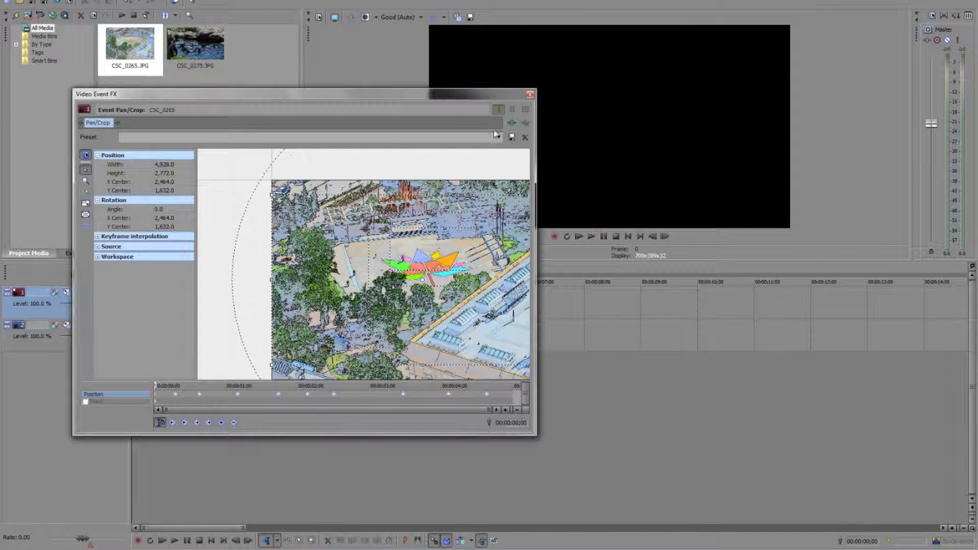
click(530, 94)
key(space)
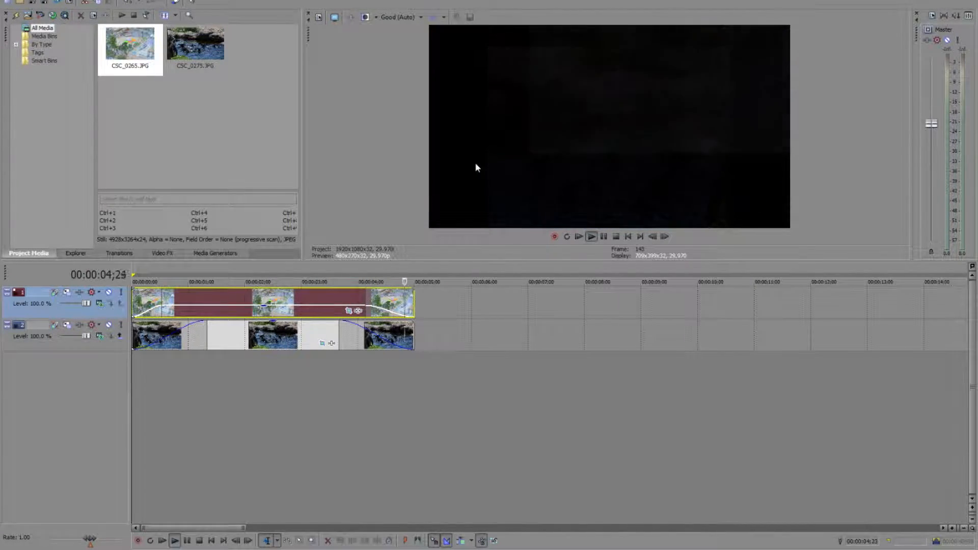
click(603, 236)
- Check the interpolation options of CSC_0265's position keyframe at about 3.5 s in Event Pan/Crop, close the window, and play the project
click(350, 312)
drag(496, 394, 50, 402)
click(529, 96)
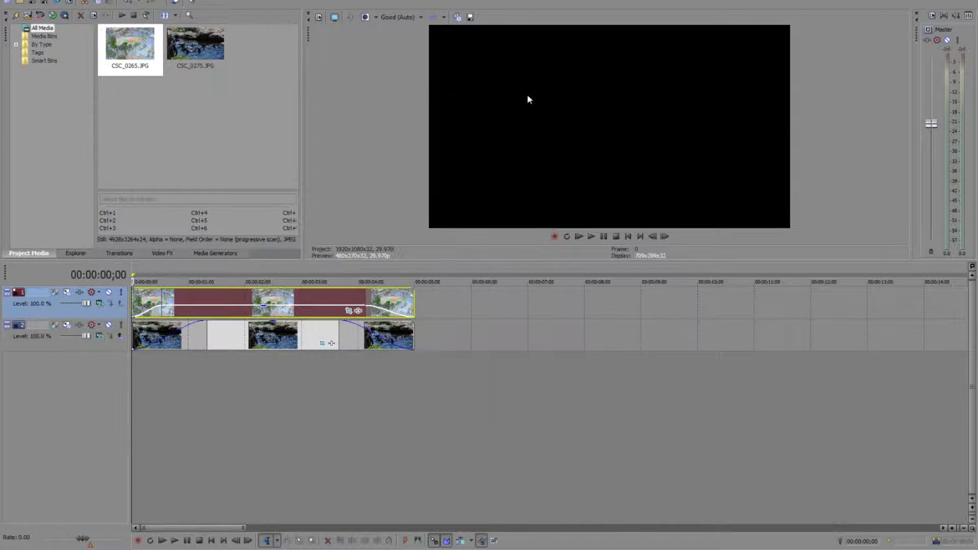
click(350, 312)
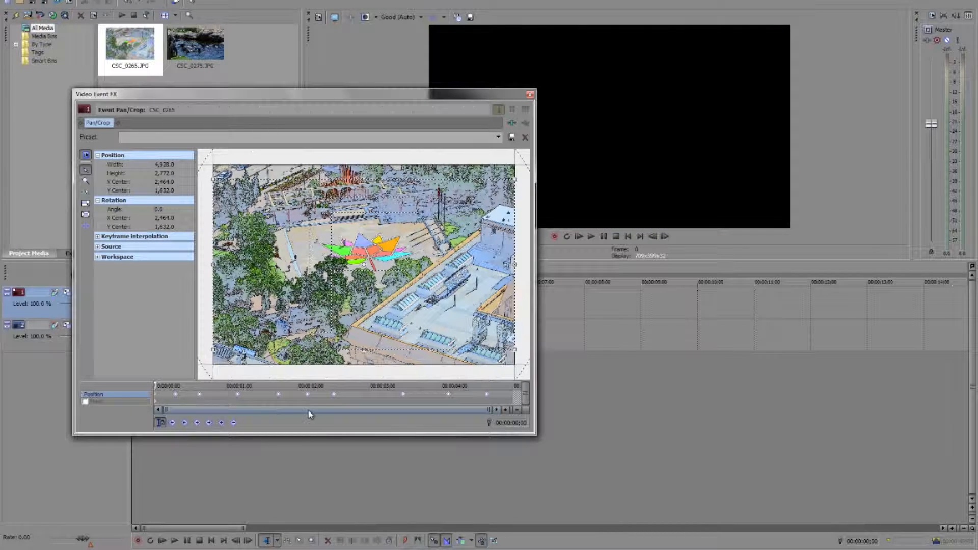
right_click(406, 400)
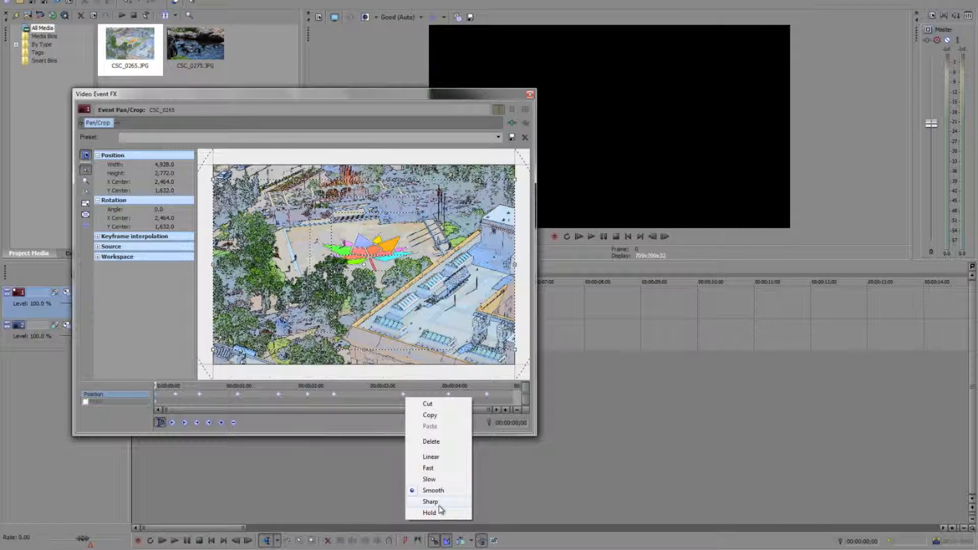
click(530, 94)
click(530, 94)
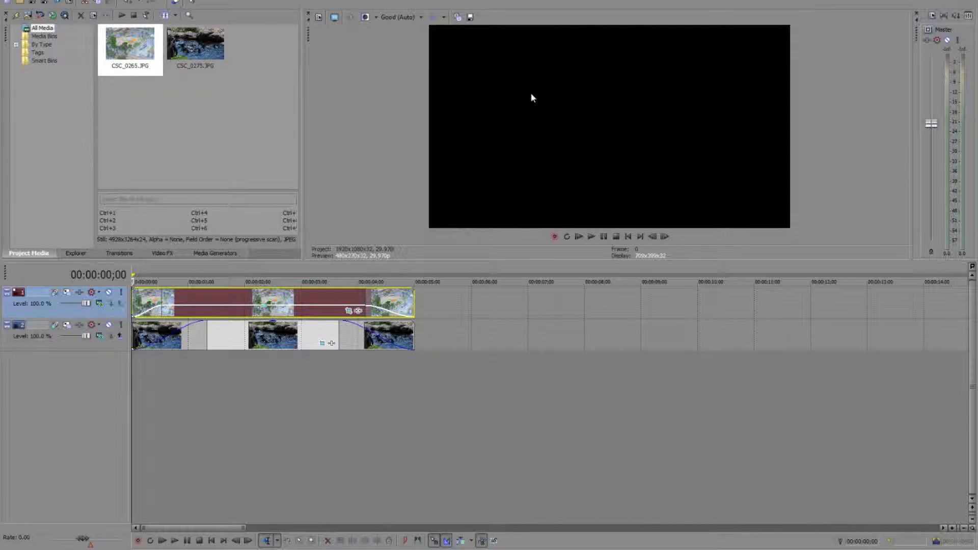
key(space)
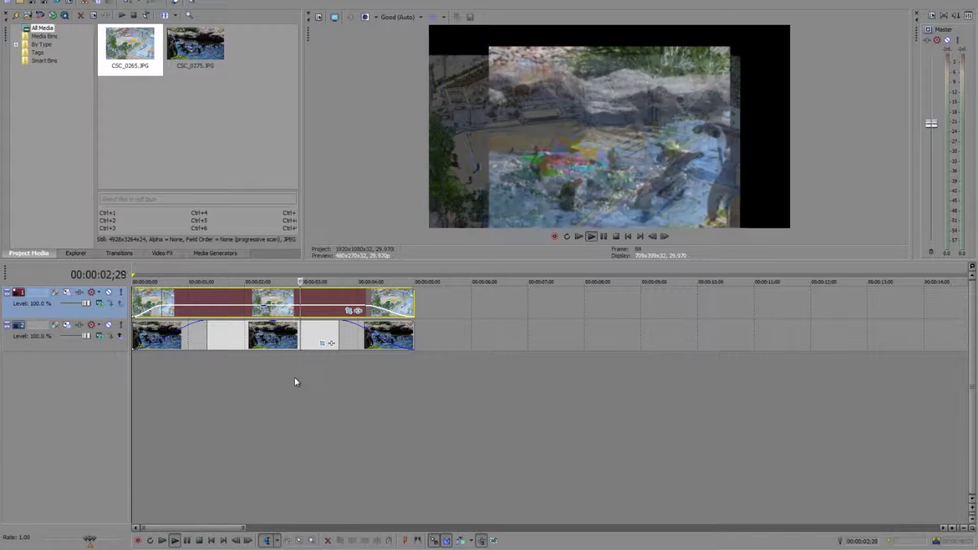
key(space)
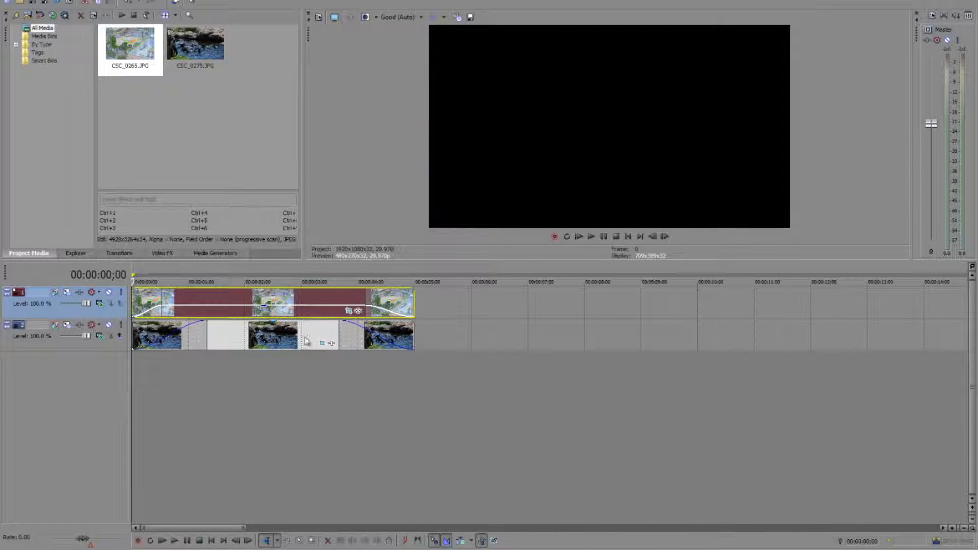
- Open Event Pan/Crop for the lower CSC_0275 clip and shift the crop area at 00:00:02;00
click(323, 343)
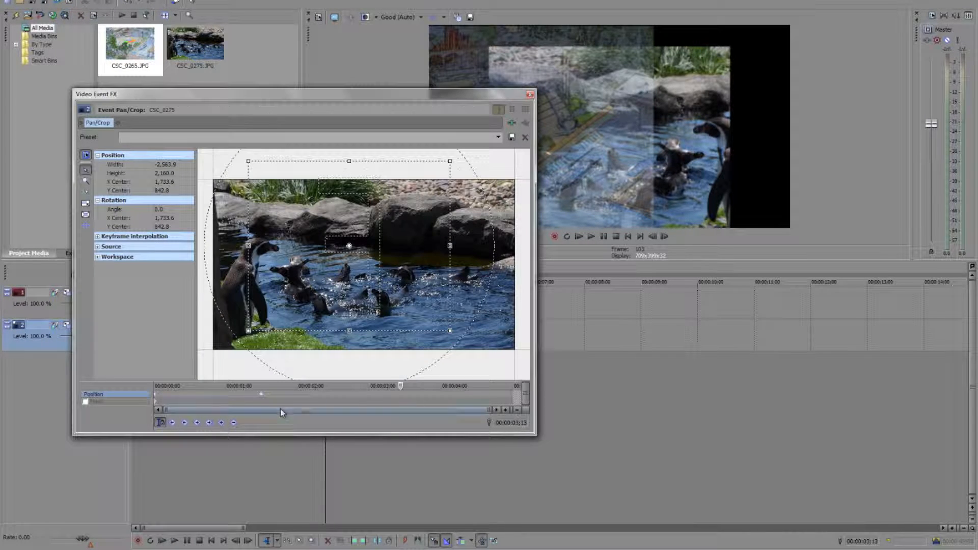
click(297, 386)
drag(338, 276, 246, 169)
- Reshape the CSC_0275 crop area at 00:00:02;26 to about 2,619 wide and -1,047 high, centered near 2,304, 930
click(359, 399)
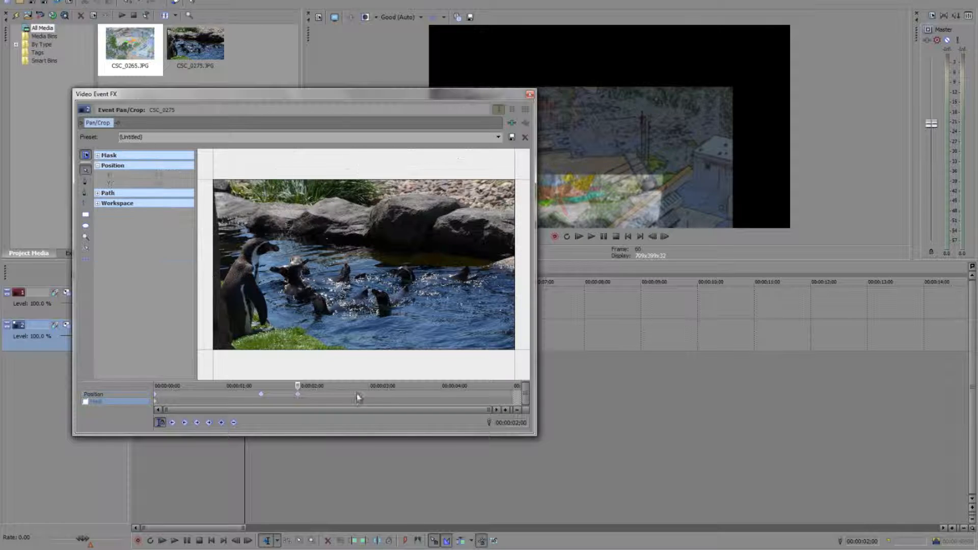
click(361, 395)
drag(340, 207, 321, 277)
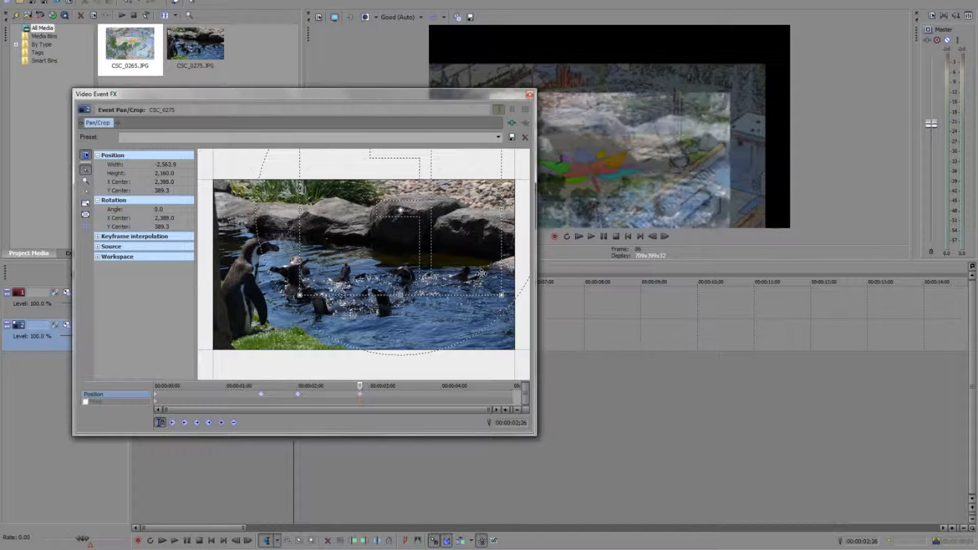
drag(491, 234, 313, 224)
drag(159, 217, 94, 217)
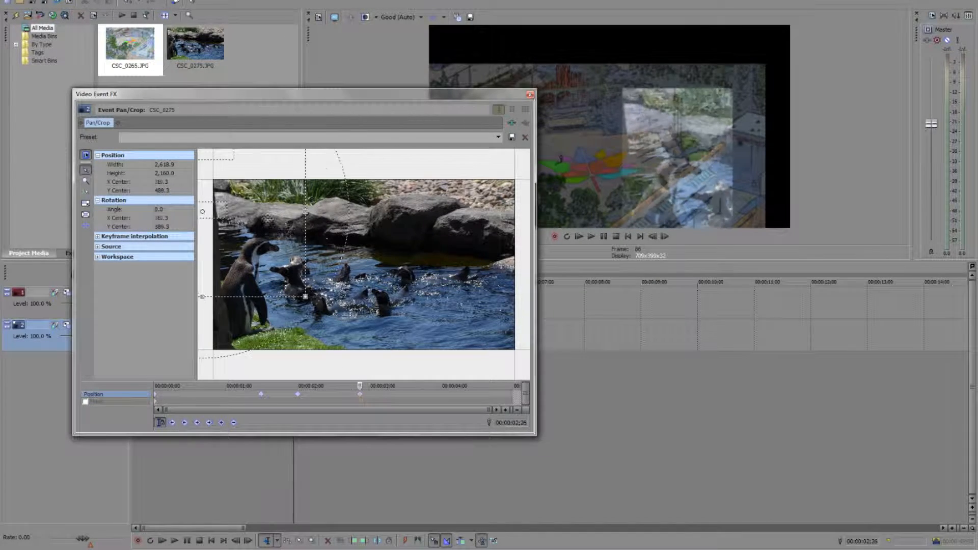
drag(250, 211, 452, 238)
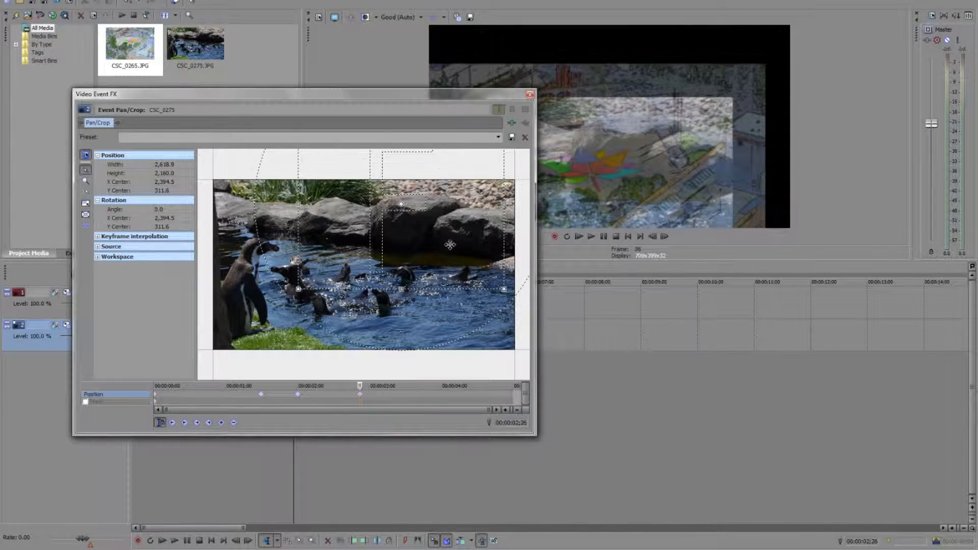
drag(427, 290, 415, 164)
drag(411, 219, 419, 266)
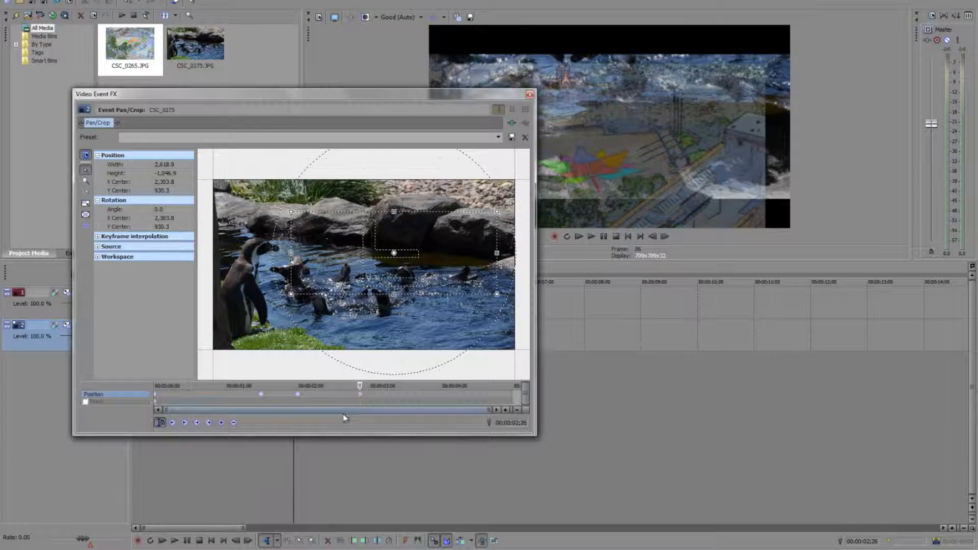
- Resize the CSC_0275 crop area at about 3.5 s and adjust it again at 00:00:00;22
click(409, 388)
drag(497, 212, 400, 253)
click(206, 394)
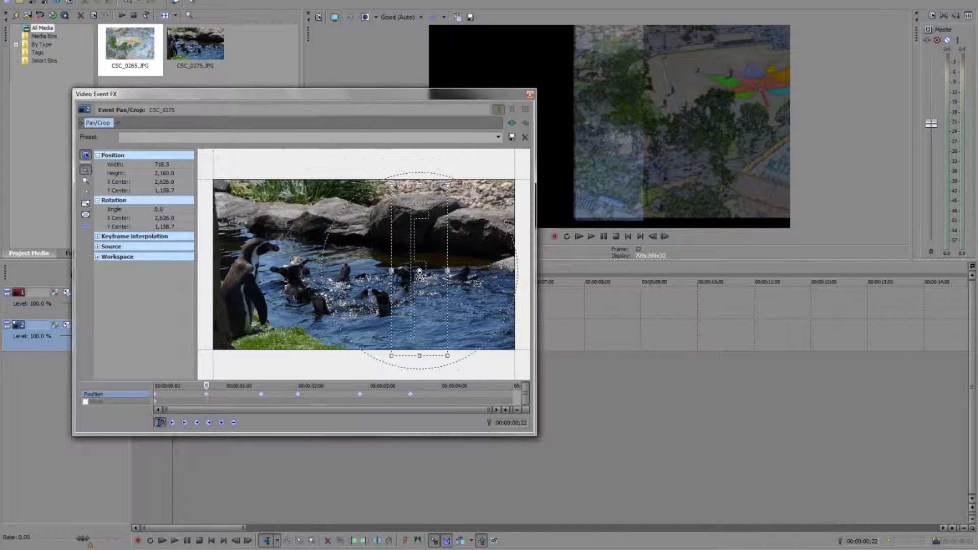
drag(447, 271, 250, 301)
- Center the CSC_0275 crop area near 357, 1,416 at 00:00:04;13, close the Event Pan/Crop window, and play the project from the start
click(473, 400)
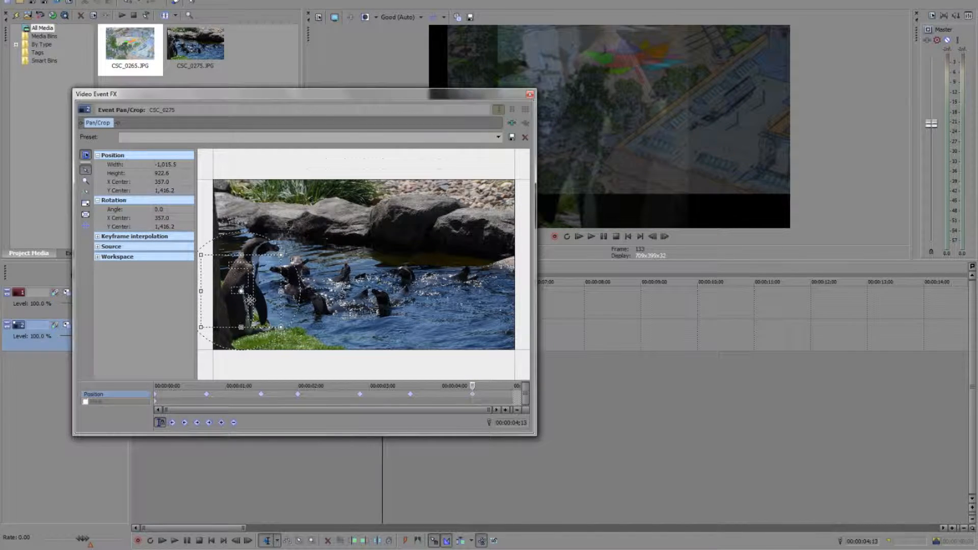
click(530, 95)
click(135, 414)
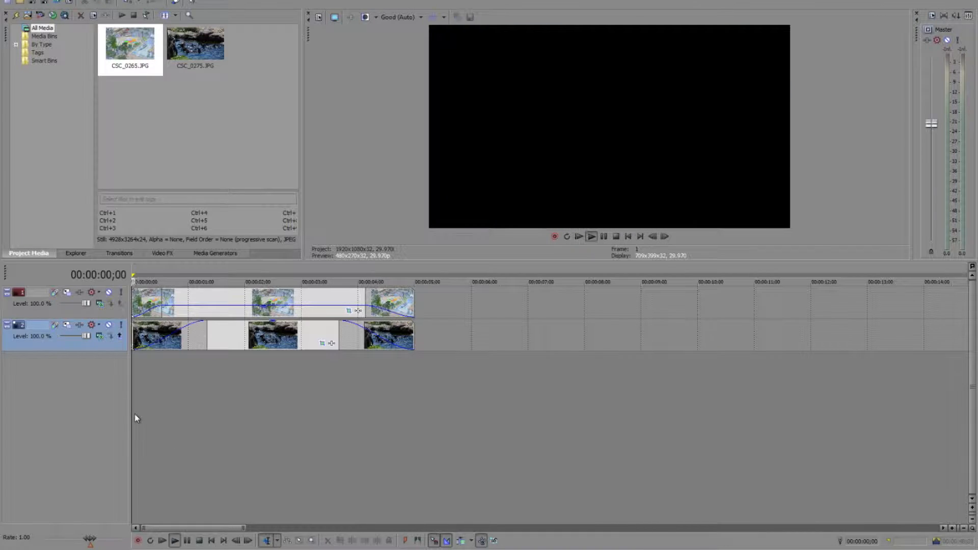
key(space)
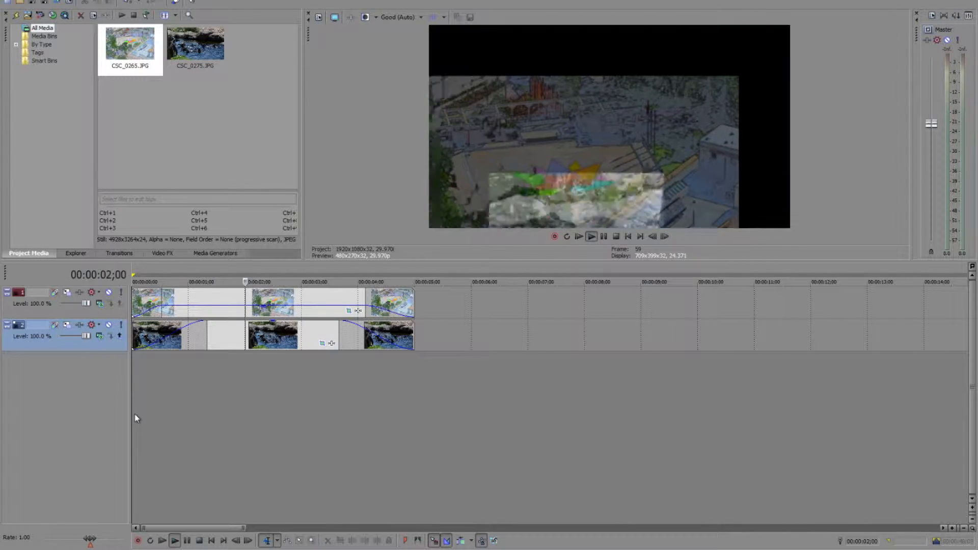